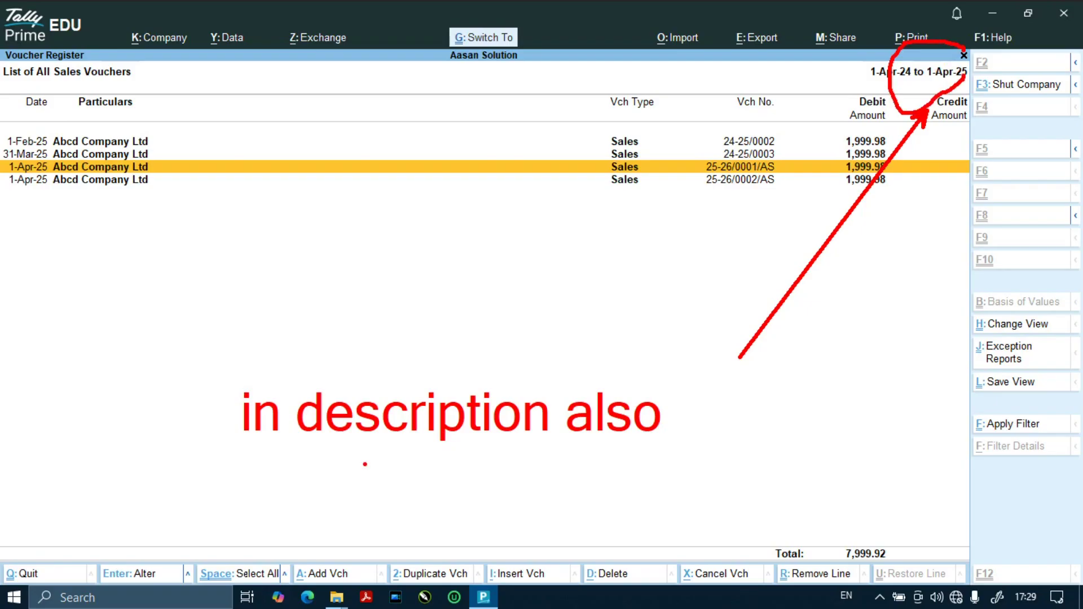
left_click_drag(305, 439, 643, 447)
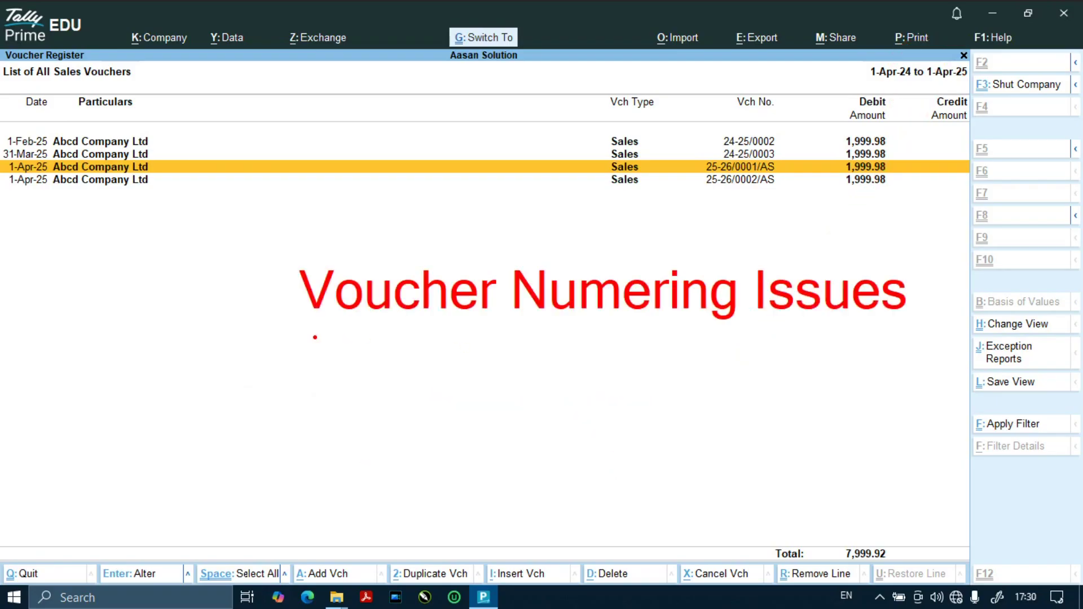
left_click_drag(307, 333, 909, 334)
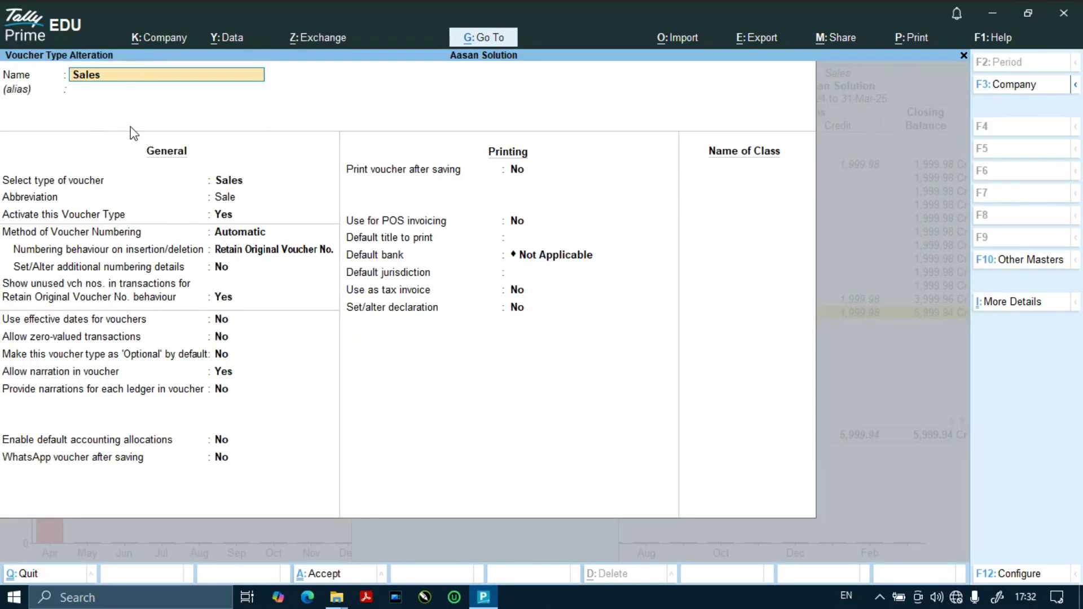
mouse_move(172, 223)
left_mouse_down()
mouse_move(301, 291)
mouse_move(356, 269)
left_mouse_up()
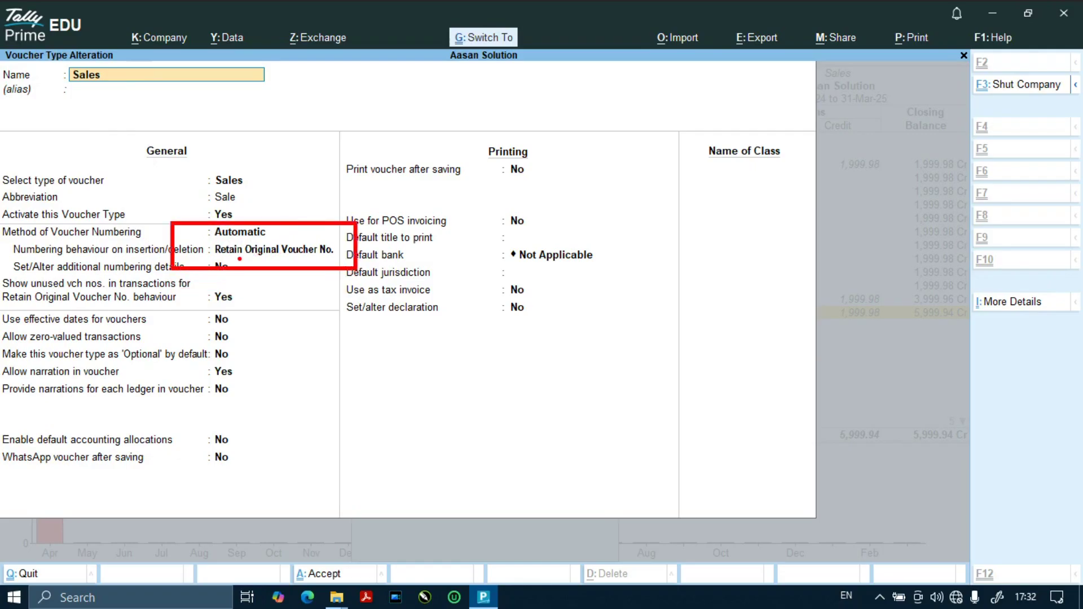
left_click_drag(224, 264, 330, 255)
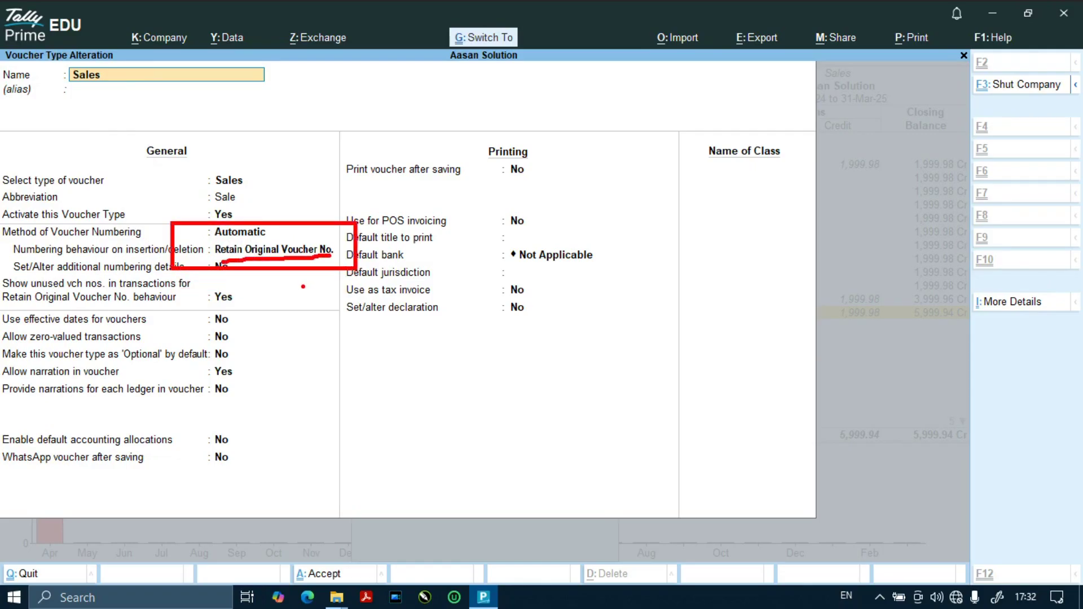
Open the April sales vouchers from the Sales Register and change the period to 1-Apr-24 to 31-Mar-26.
key("Escape")
key("Escape")
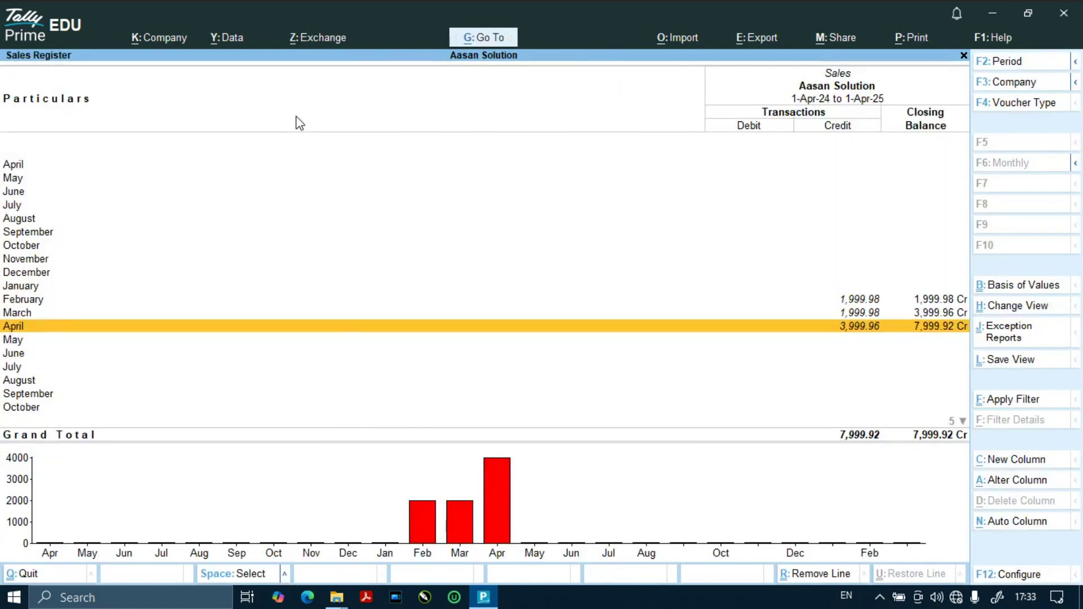
key("Return")
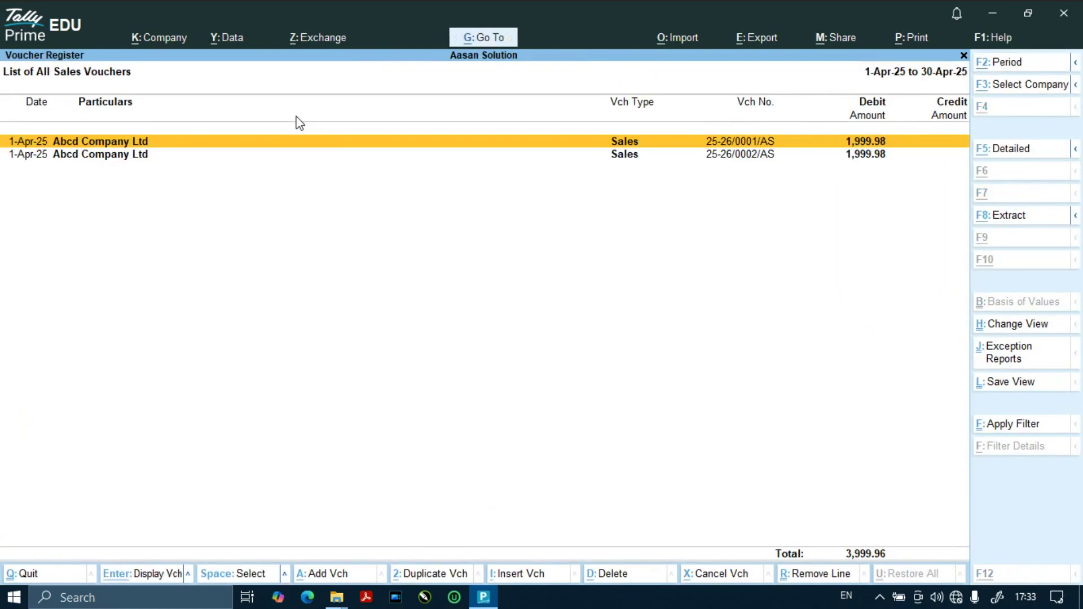
key("alt+F2")
key("Return")
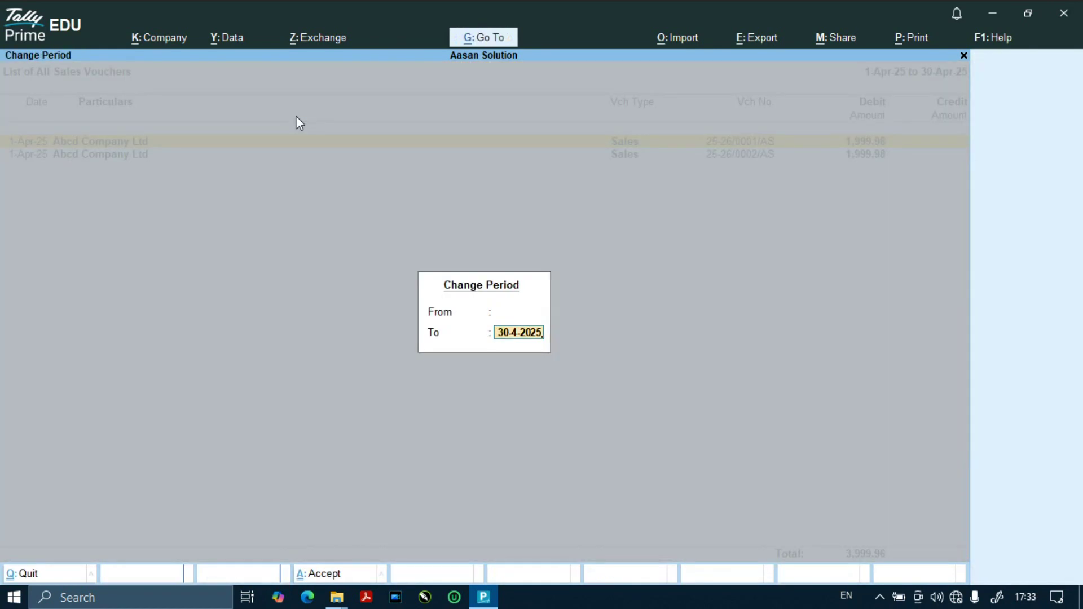
key("Return")
Delete the first of the two 1-Apr-25 sales vouchers and look through the remaining vouchers.
key("alt+d")
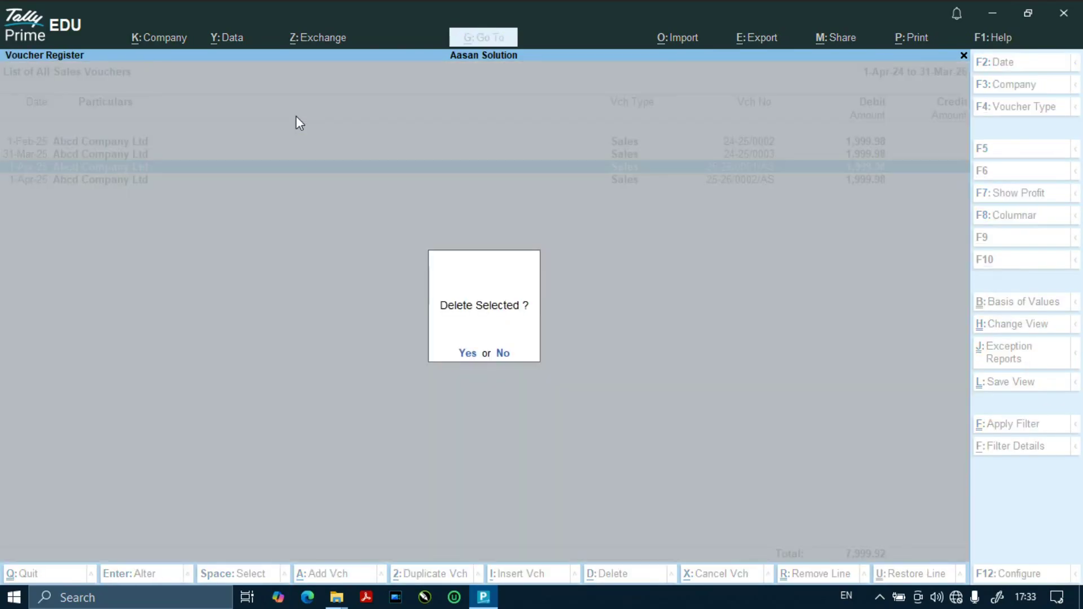
key("y")
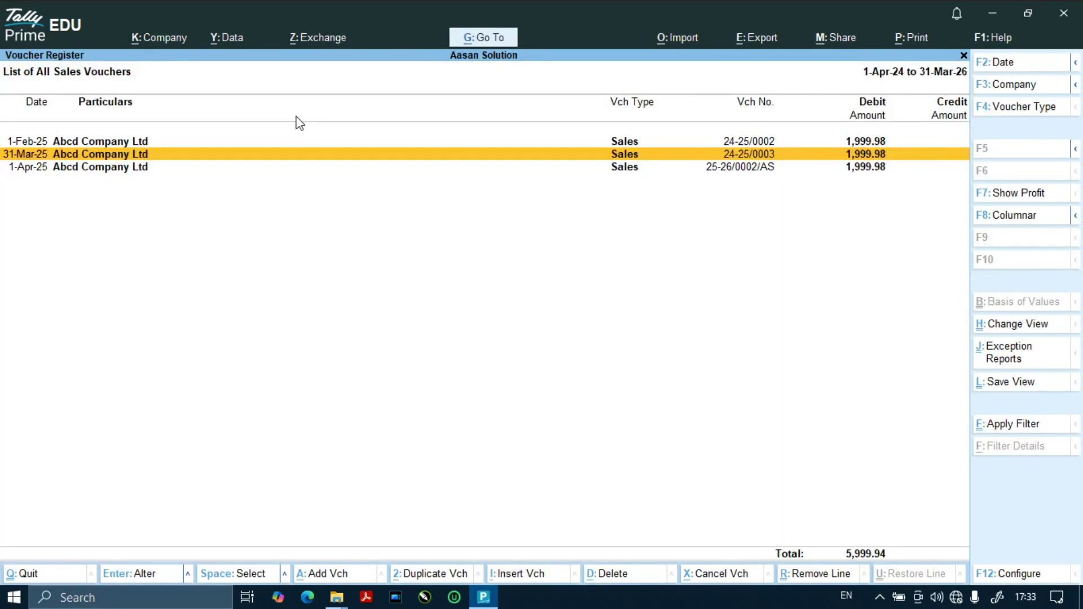
key("Down")
key("Up")
key("Up")
key("Down")
key("Down")
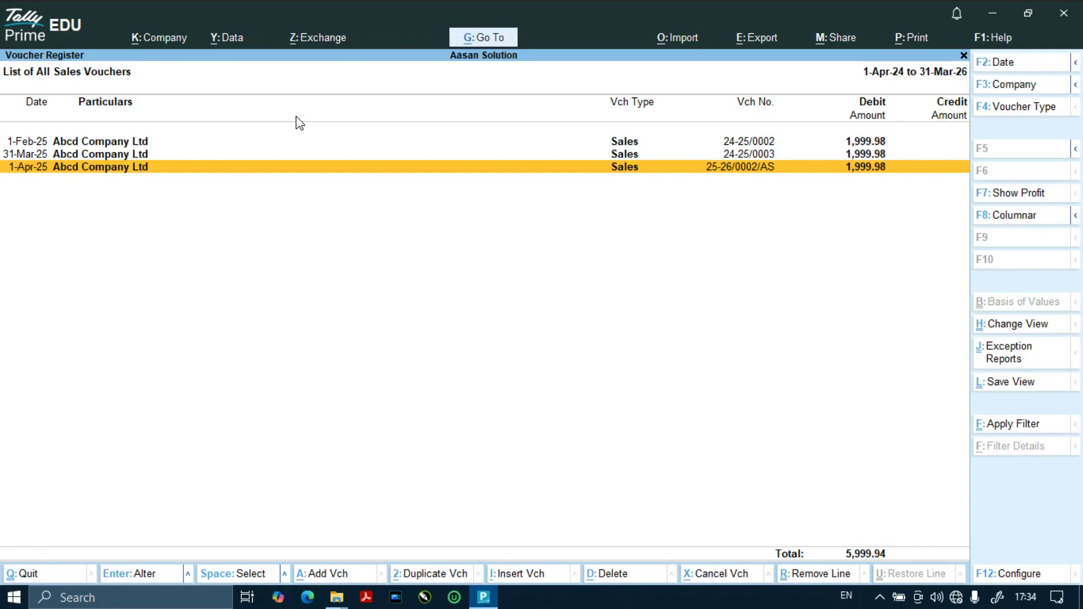
Try to duplicate the remaining 1-Apr-25 sales voucher.
key("ctrl")
key("ctrl")
key("alt")
key("alt+2")
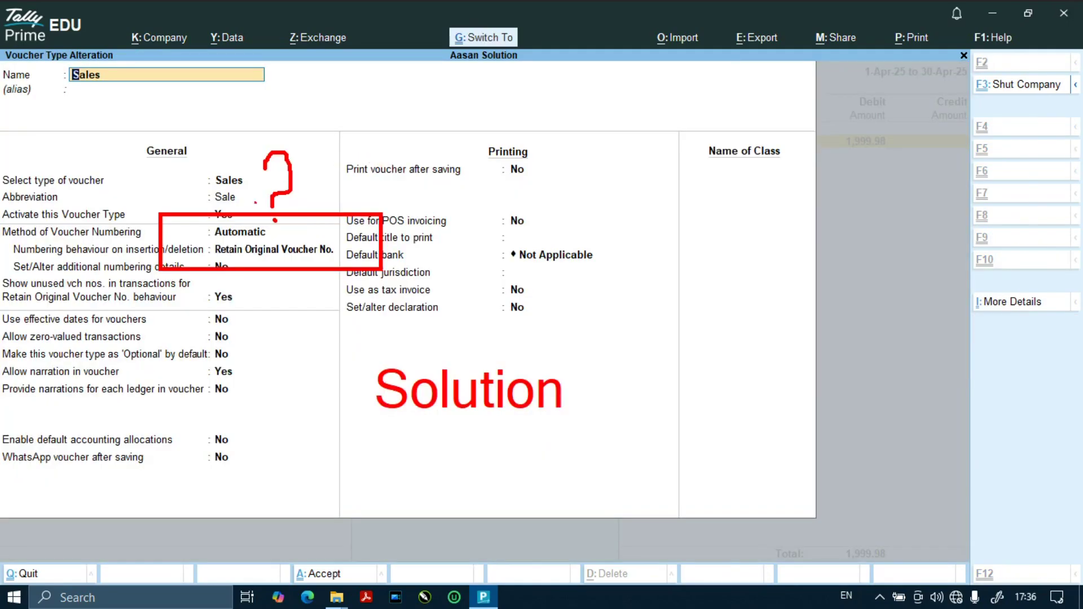
left_click_drag(394, 417, 583, 426)
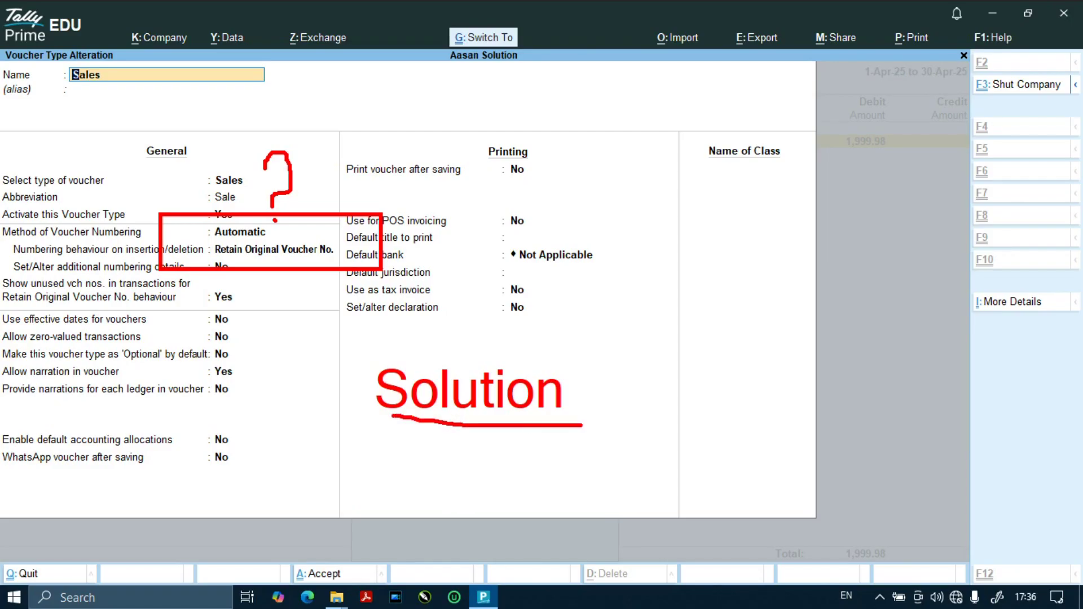
left_click(263, 222)
left_click_drag(551, 362, 619, 290)
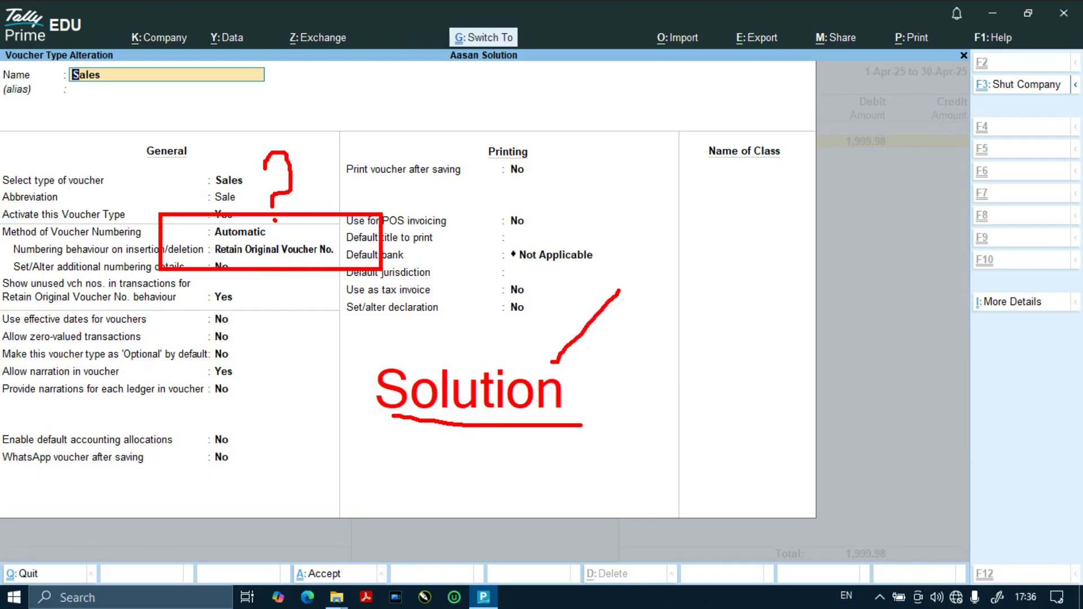
left_click_drag(218, 240, 272, 240)
left_click_drag(566, 375, 692, 376)
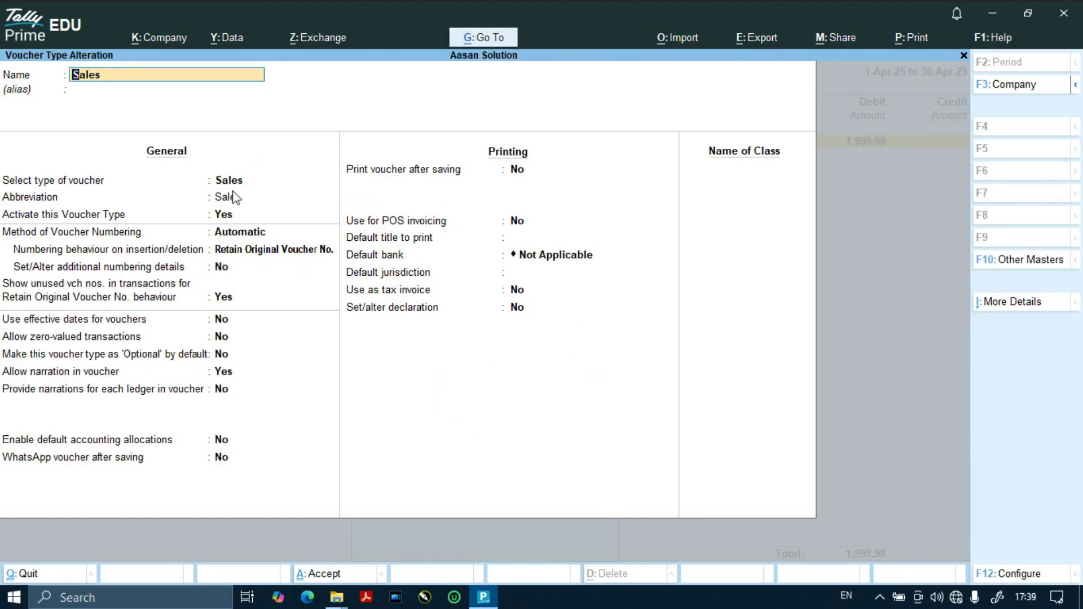
Set the Sales voucher type's method of voucher numbering to Automatic (Manual Override) and accept the change for existing transactions.
key("Return")
key("Return")
key("Return")
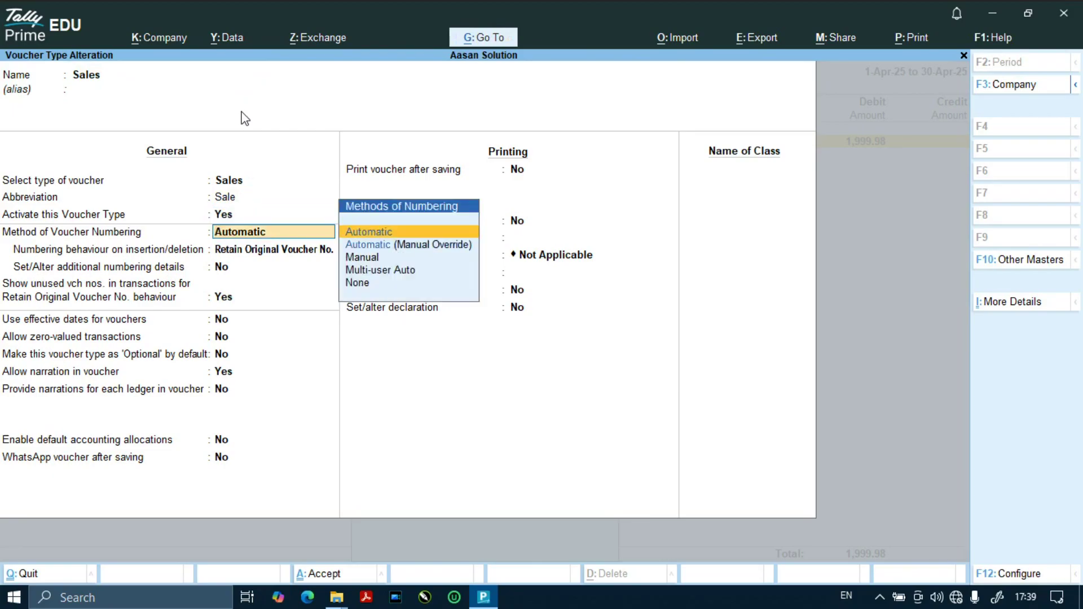
key("Down")
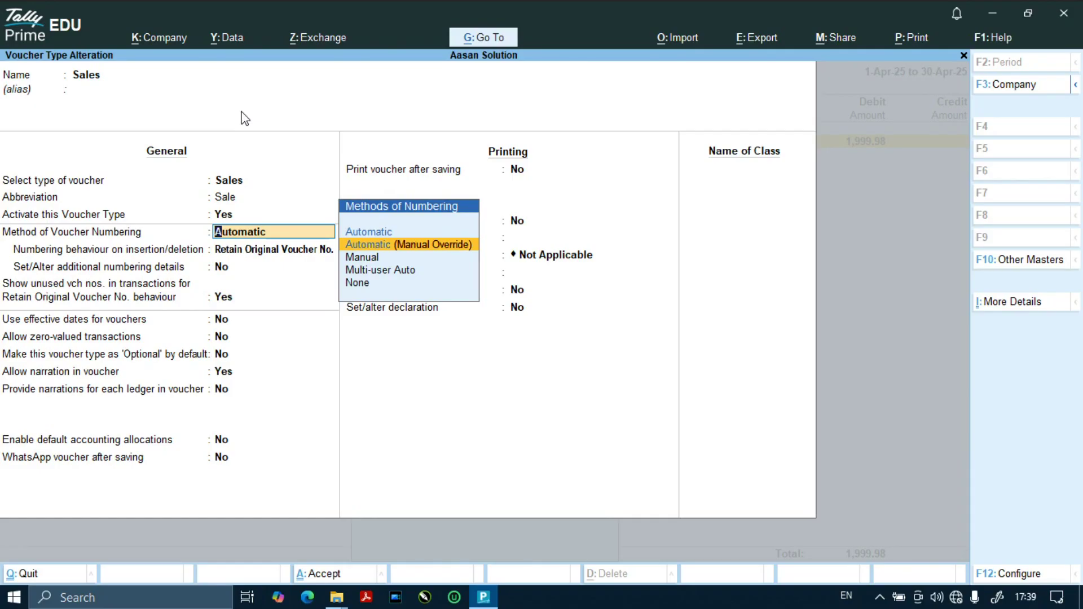
key("Return")
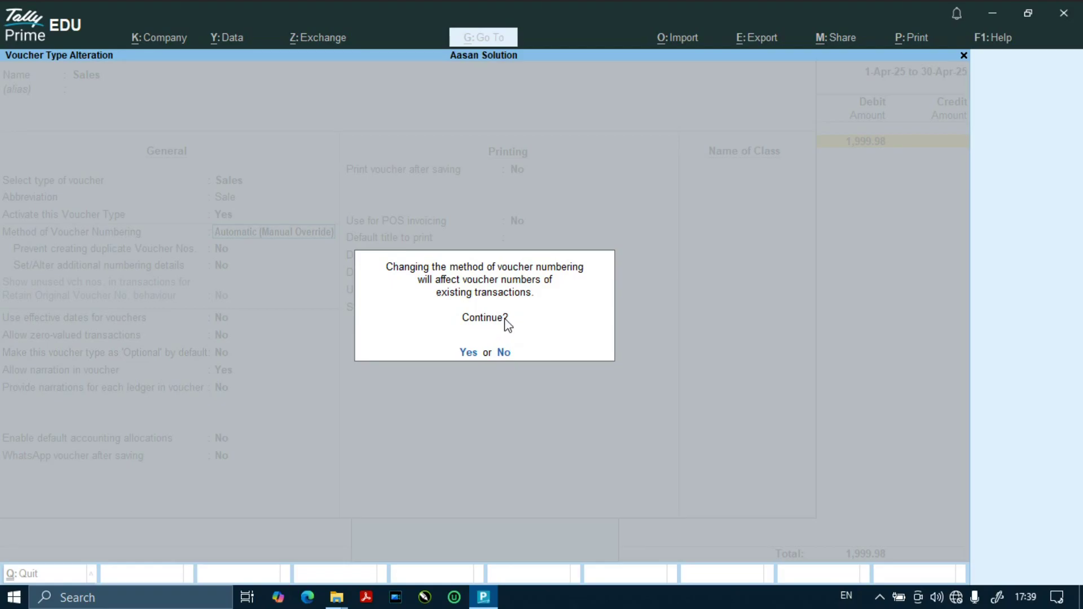
key("y")
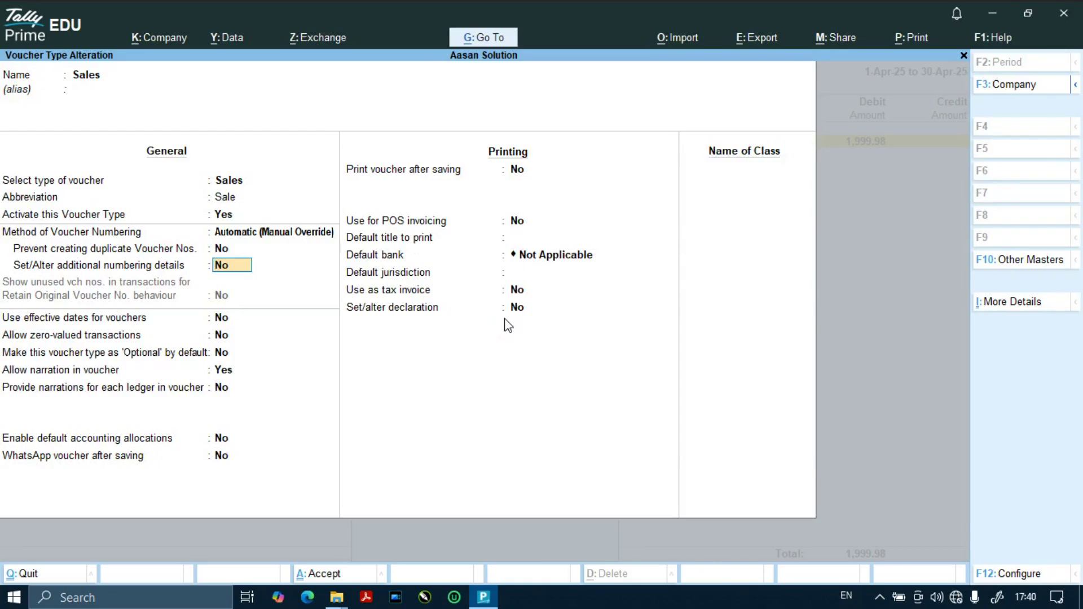
Open the additional numbering details, keep the restart, prefix and suffix settings, and save the Sales voucher type.
key("y")
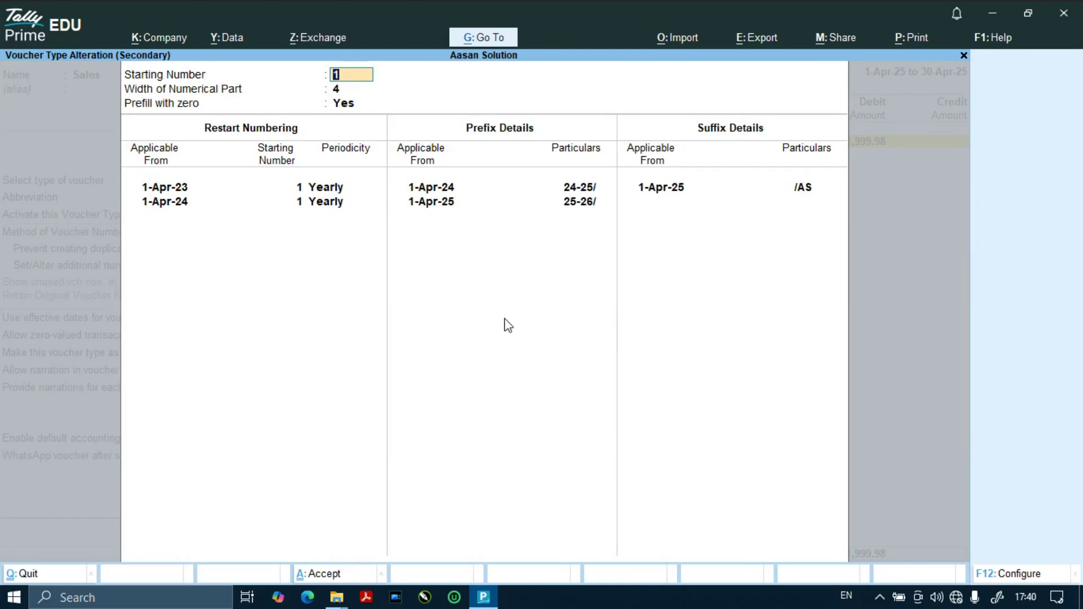
key("Return")
key("ctrl+a")
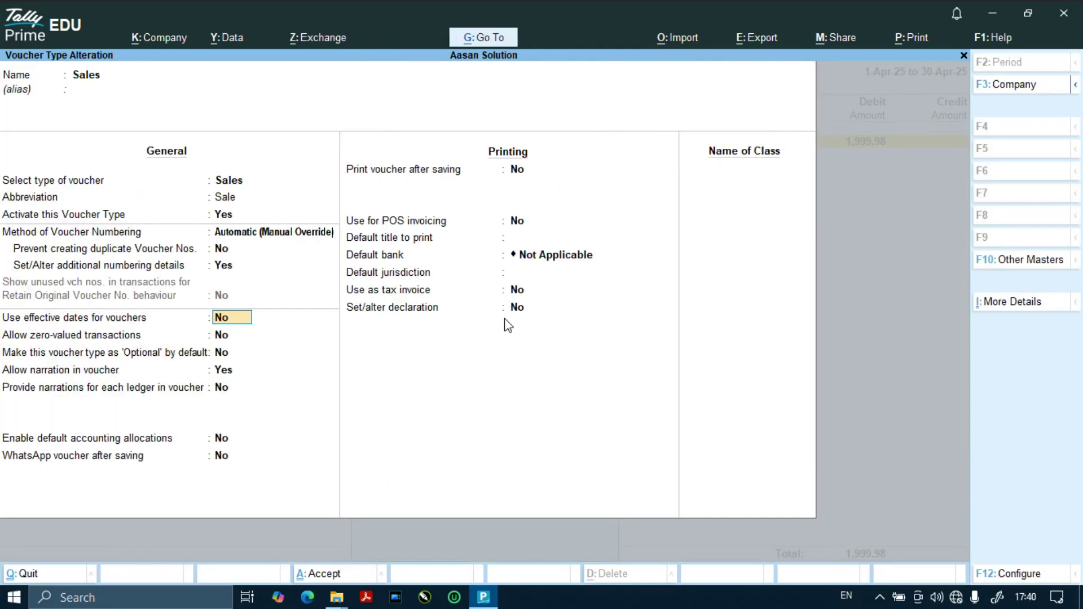
key("ctrl+a")
key("y")
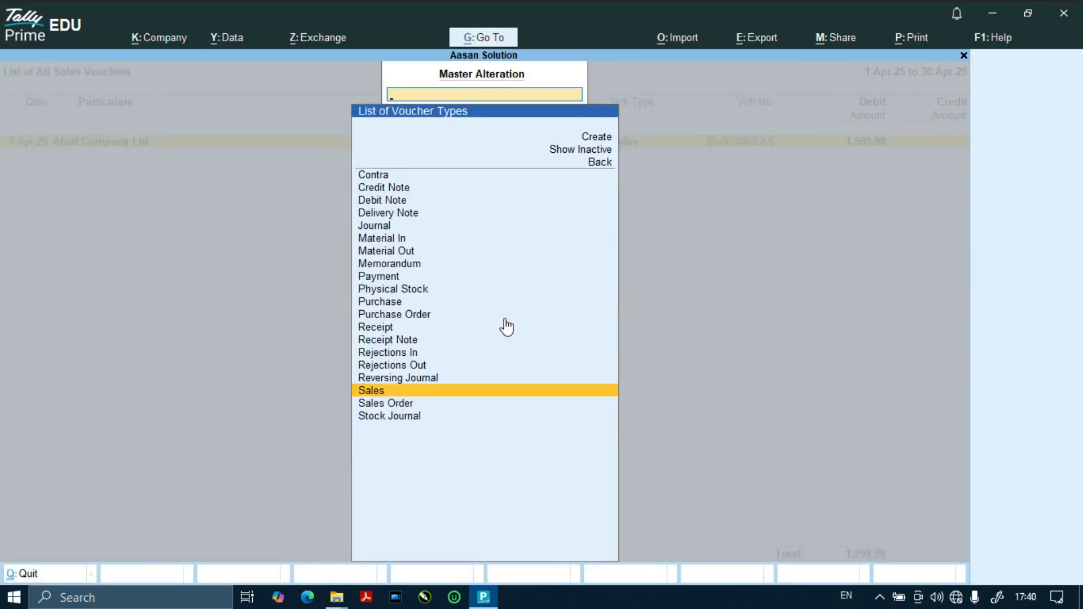
key("Escape")
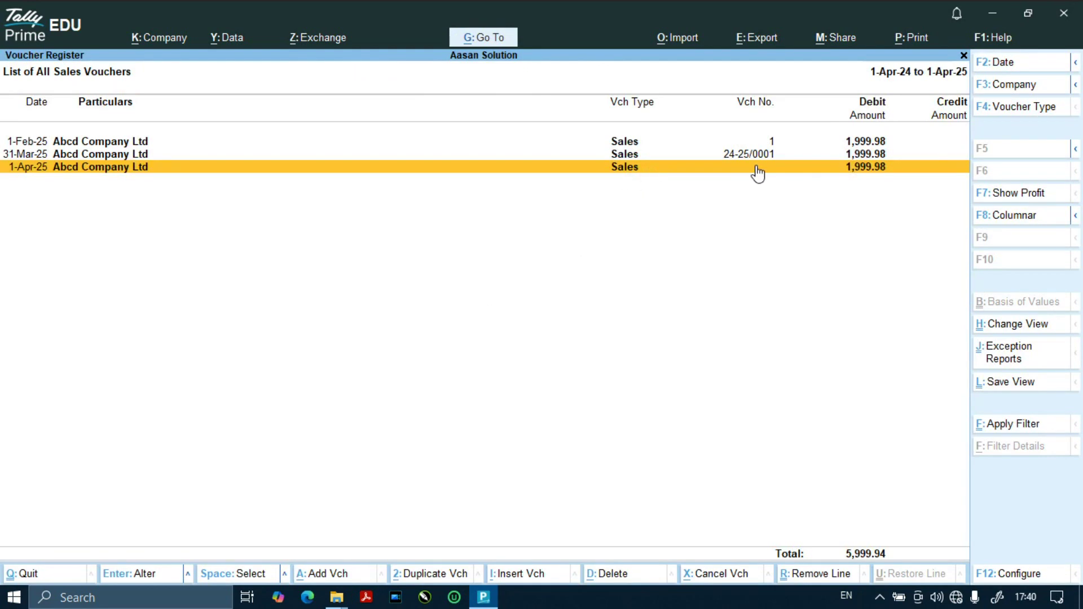
left_click_drag(741, 171, 704, 215)
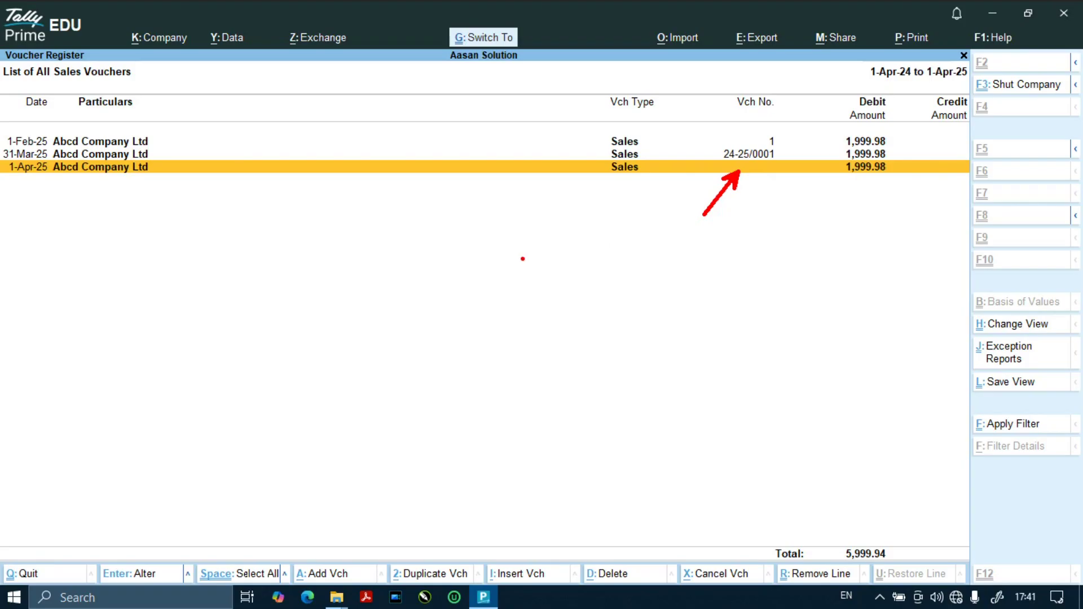
key("Escape")
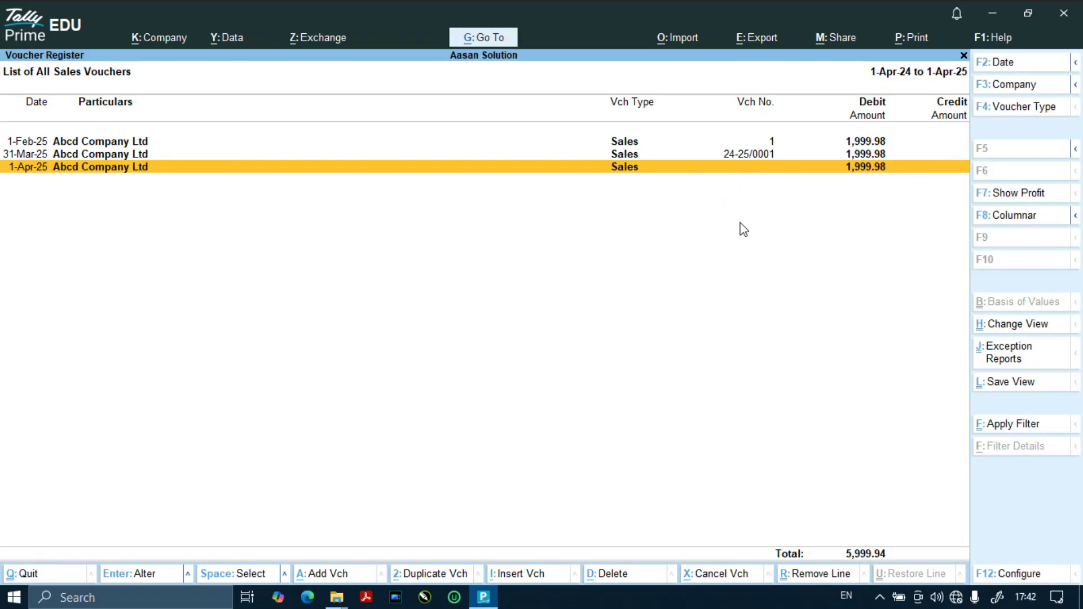
Return to the Gateway of Tally and open the list of voucher types for alteration.
key("Escape")
key("Escape")
key("Escape")
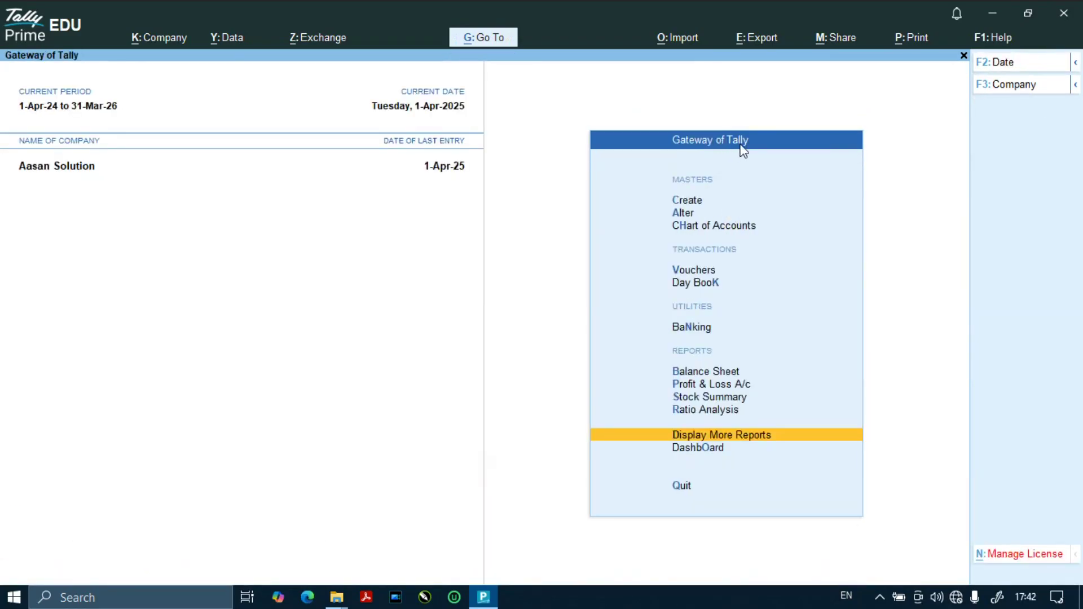
key("Down")
key("Down")
key("Down")
key("Down")
key("Down")
key("Down")
key("Up")
key("Up")
key("Return")
key("Down")
key("Down")
key("Down")
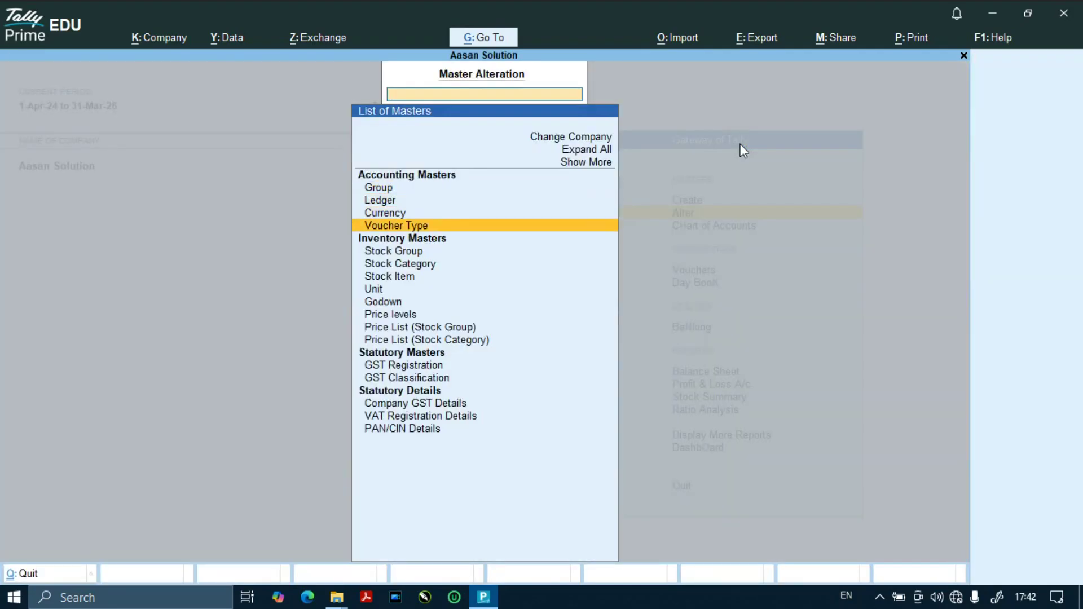
key("Return")
key("Up")
key("Up")
key("Up")
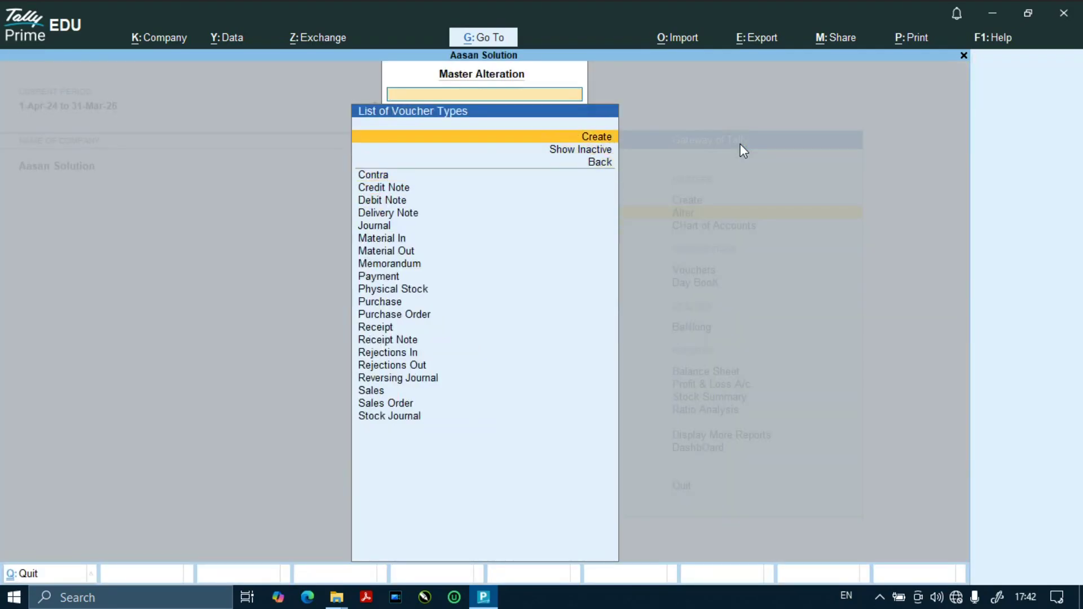
key("Return")
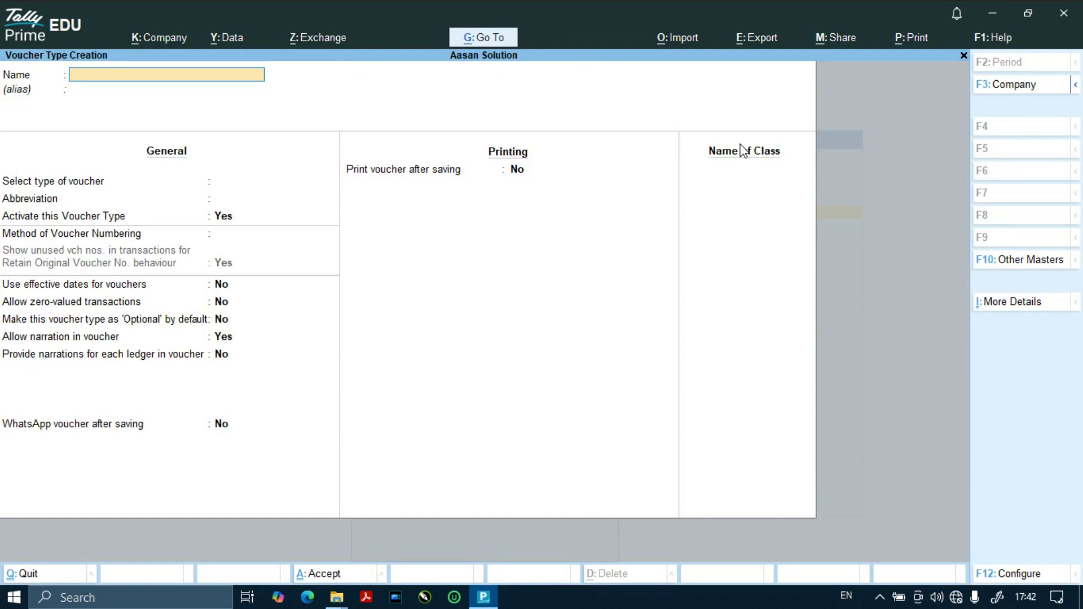
type("Sales")
key("Escape")
key("Escape")
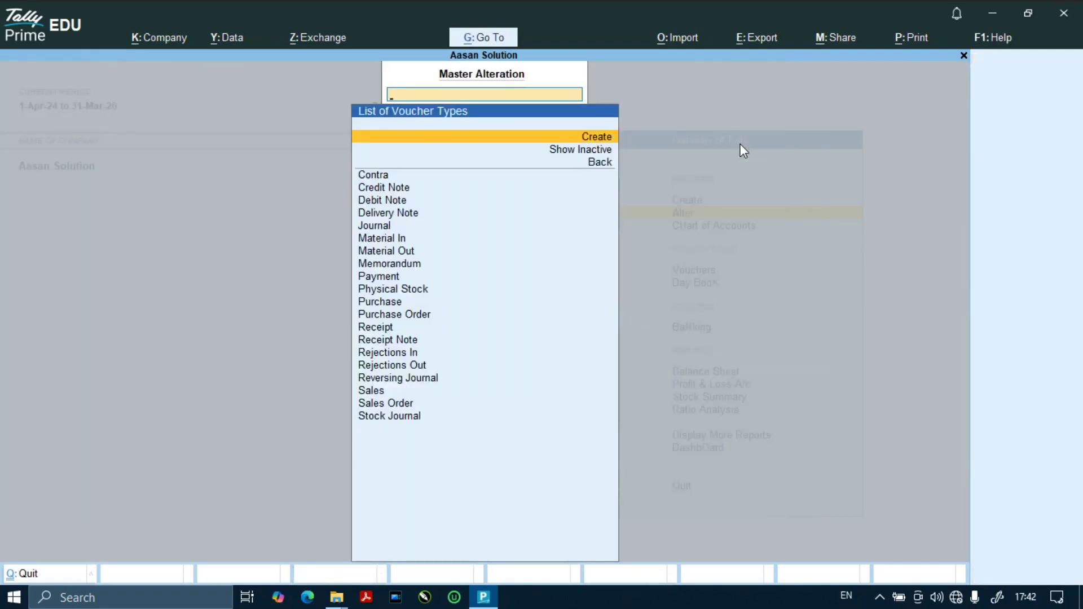
Open the Sales voucher type for alteration and rename it Sale.
key("Down")
key("Down")
key("Down")
key("Down")
key("Down")
key("Down")
key("Down")
key("Down")
key("Down")
key("Down")
key("Down")
key("Down")
key("Down")
key("Down")
key("Down")
key("Down")
key("Down")
key("Down")
key("Down")
key("Down")
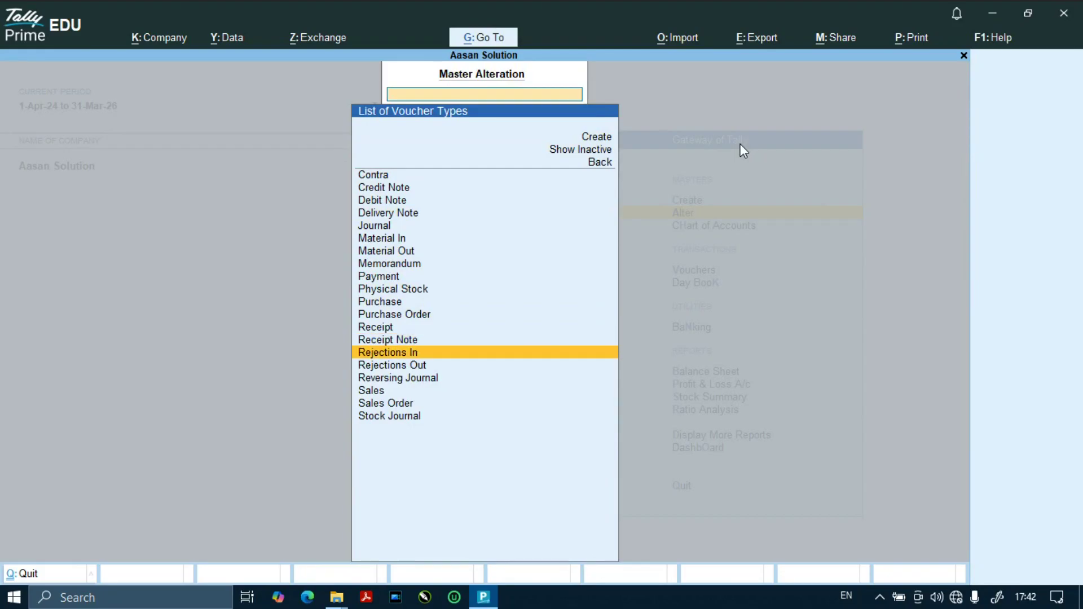
key("Return")
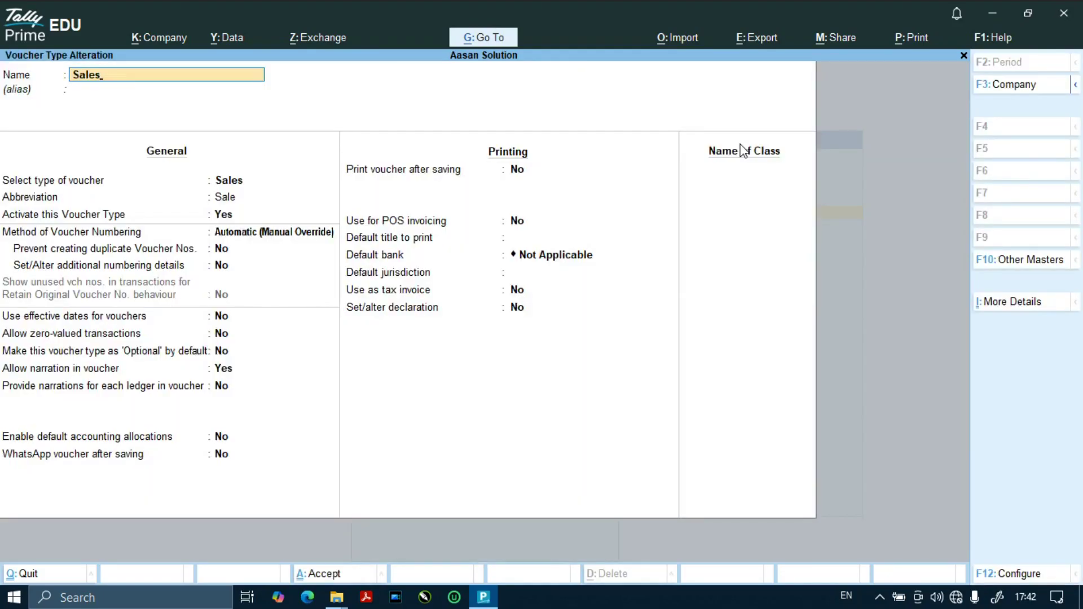
key("BackSpace")
Review the Sale voucher type's settings, keeping Automatic (Manual Override) numbering, and save the voucher type.
key("Return")
key("Return")
key("Return")
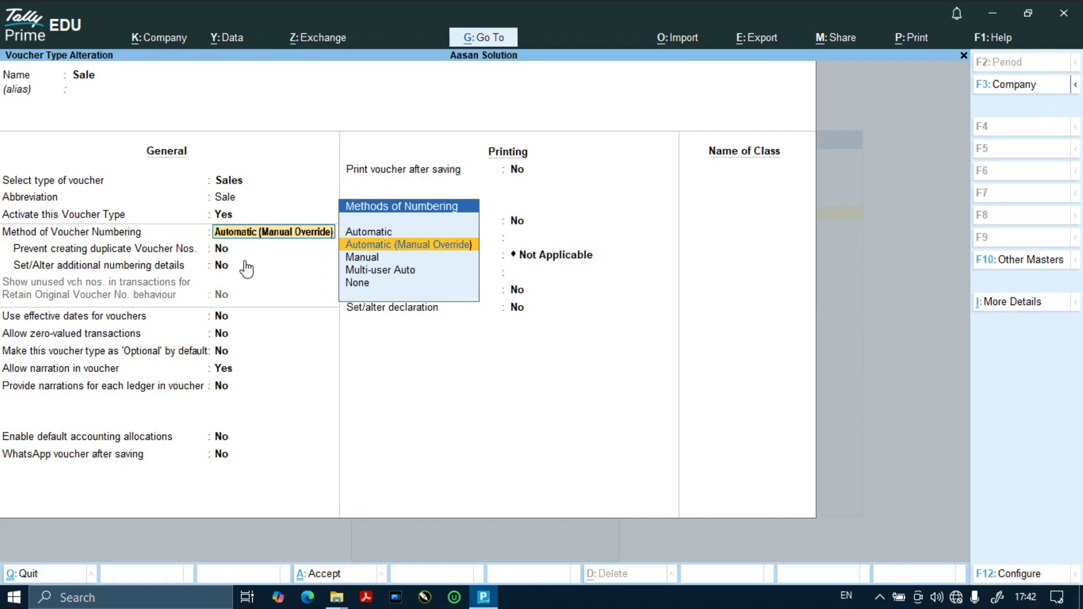
key("BackSpace")
key("BackSpace")
key("BackSpace")
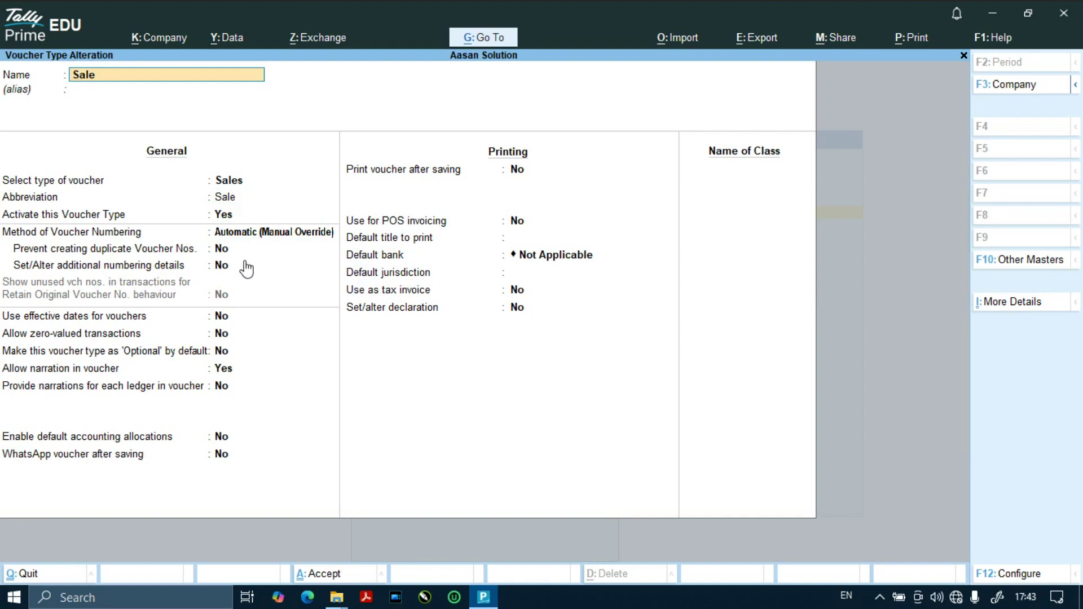
key("Return")
key("Return")
key("Return")
key("Return")
key("Return")
key("Return")
key("Return")
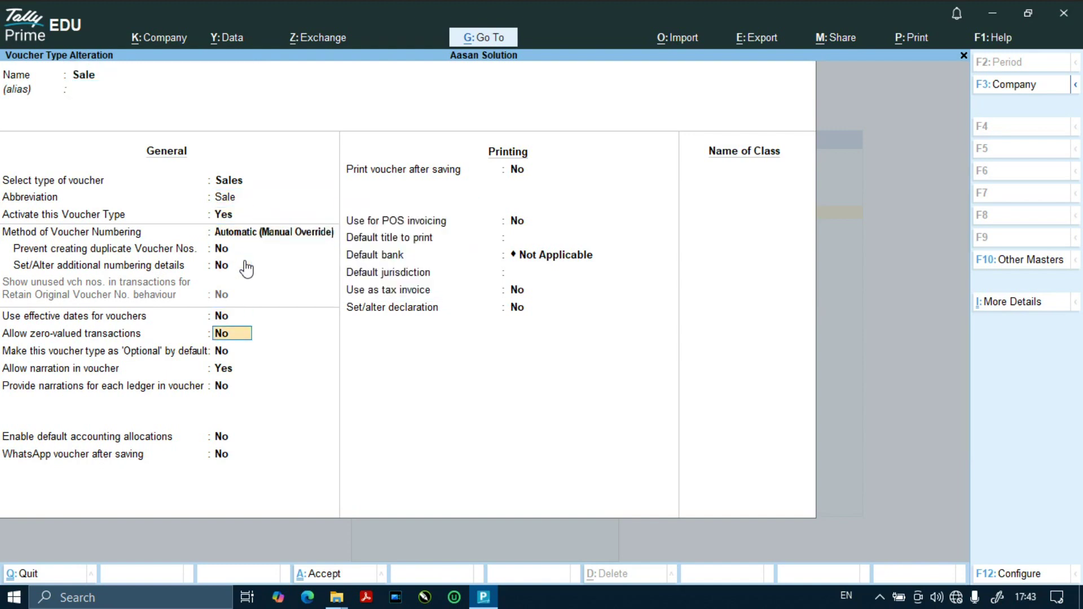
key("ctrl+a")
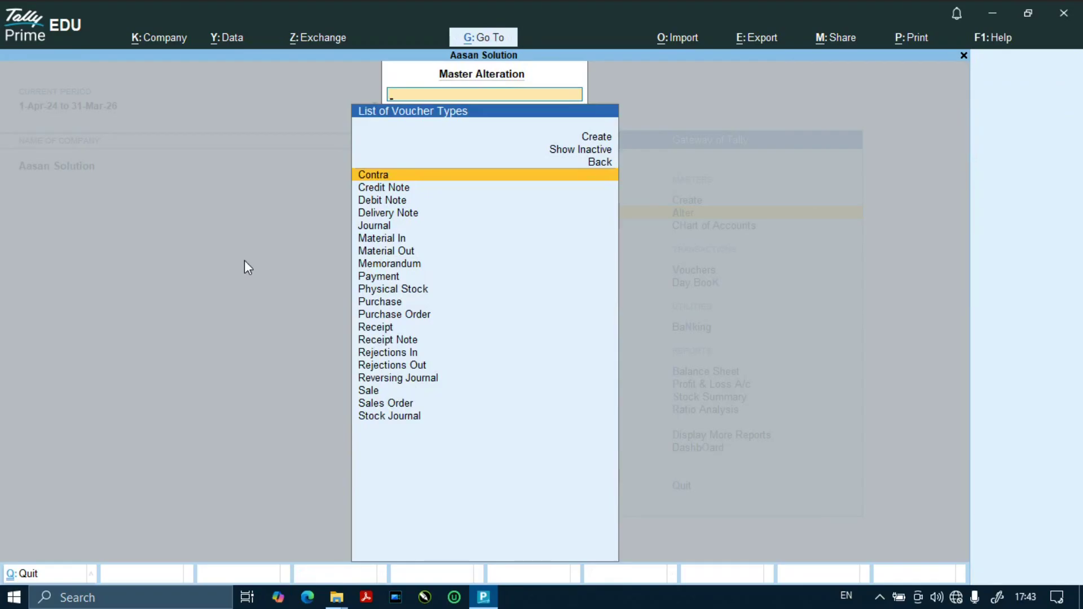
Start creating a new voucher type named Sales and base it on the Sale voucher type.
key("Up")
key("Up")
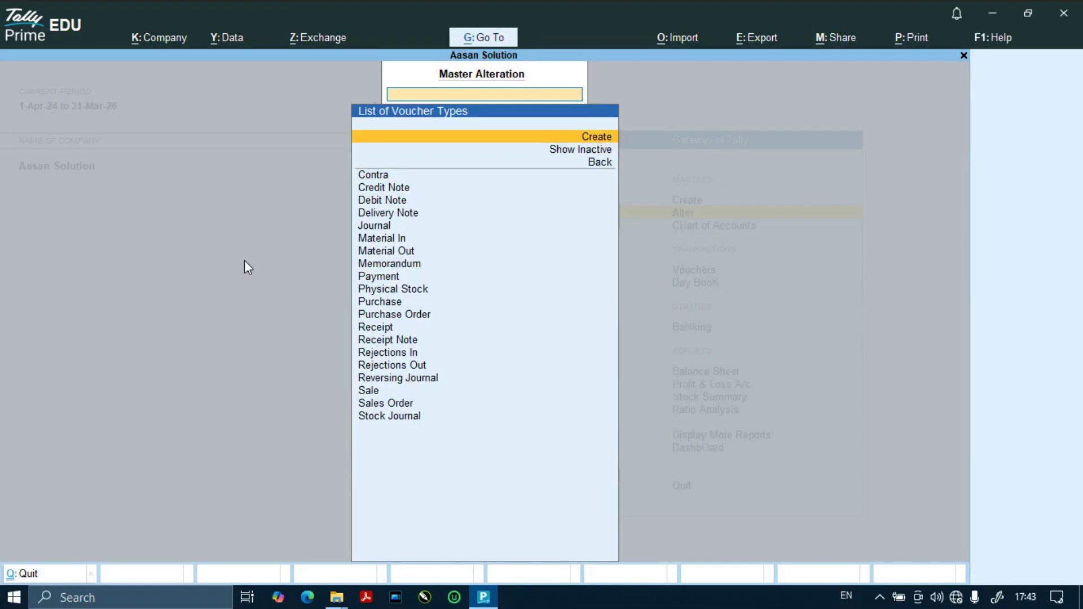
key("Return")
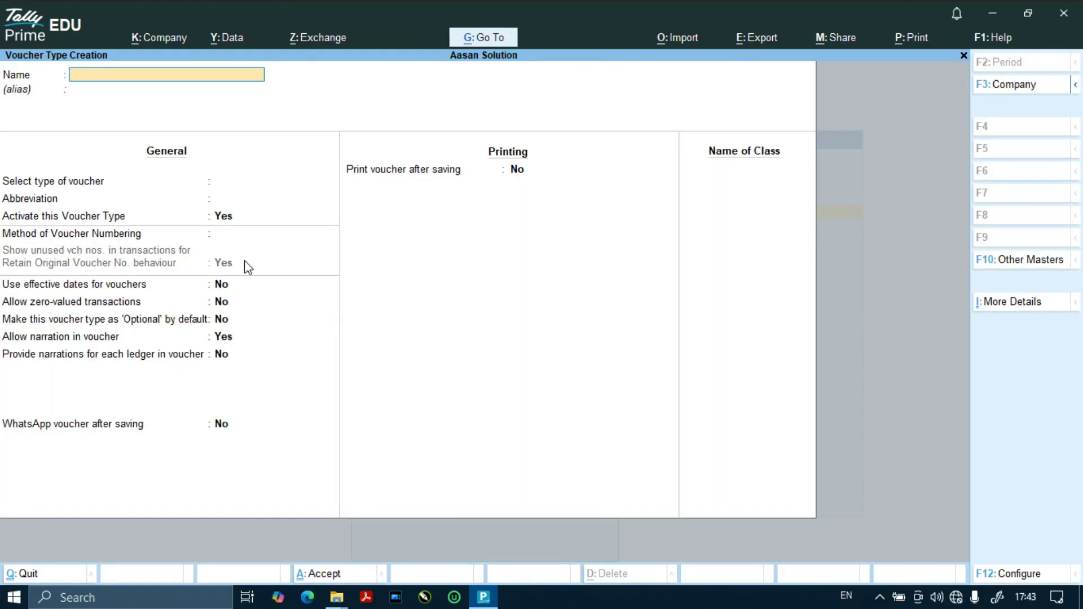
type("Sales")
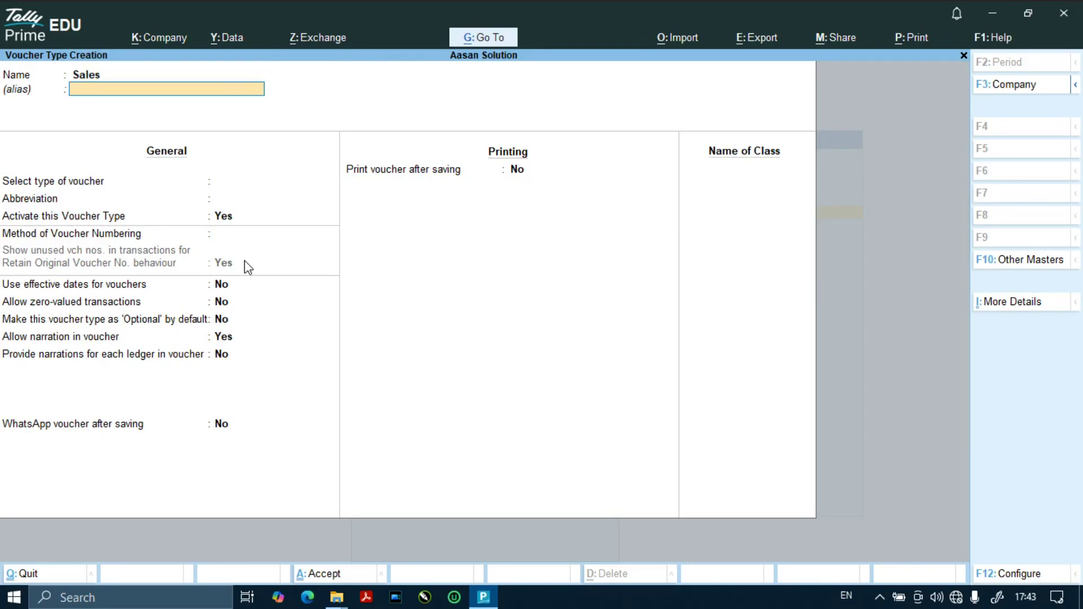
key("Return")
type("Sal")
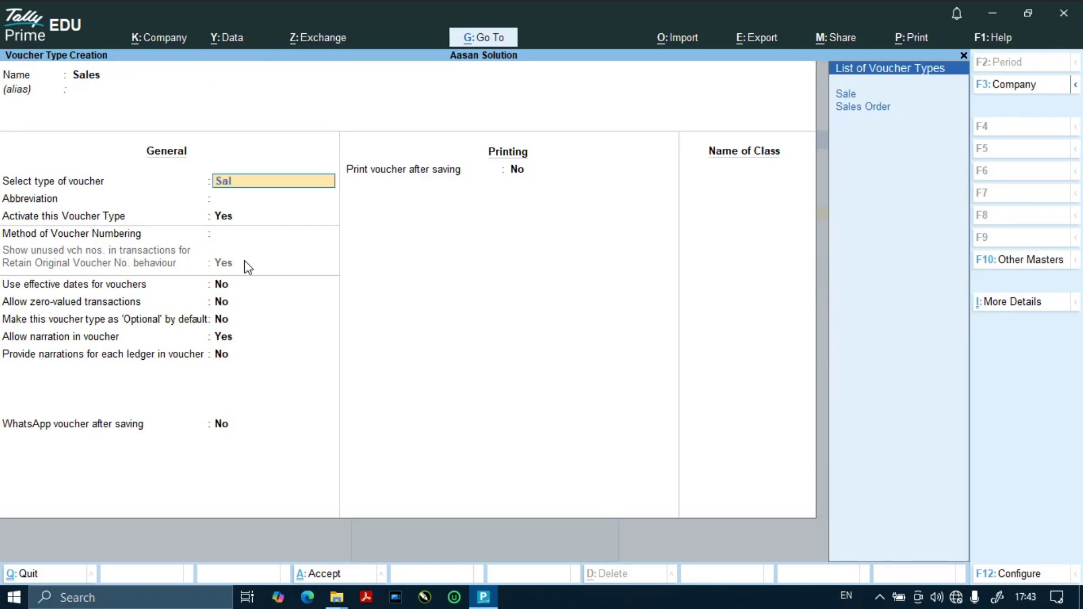
key("Return")
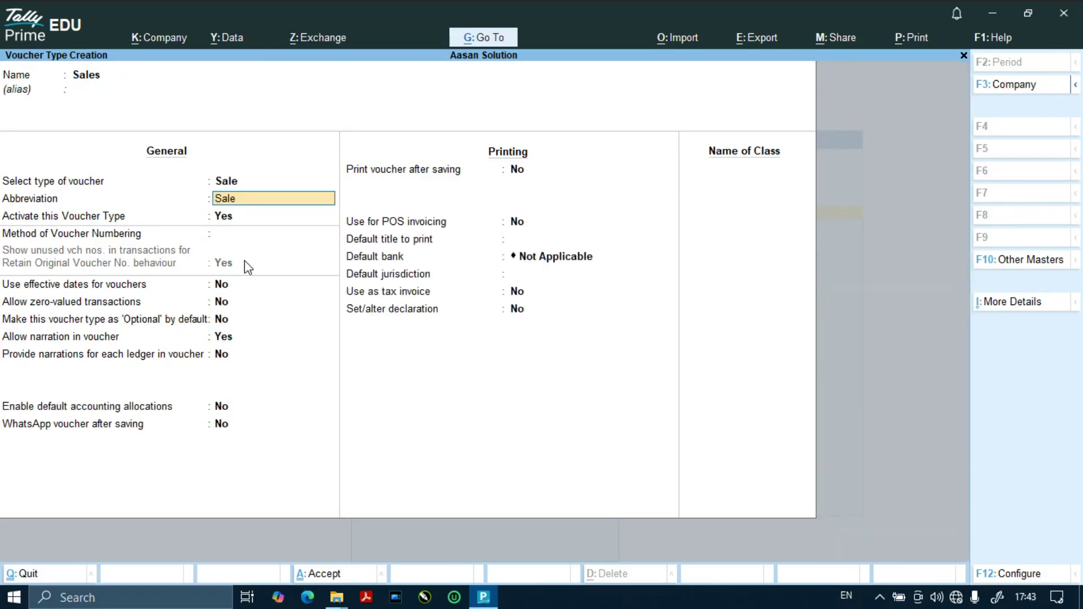
Set the new voucher type's abbreviation to Sales and its voucher numbering method to Automatic (Manual Override).
key("Return")
key("Return")
type("s")
key("Return")
key("Return")
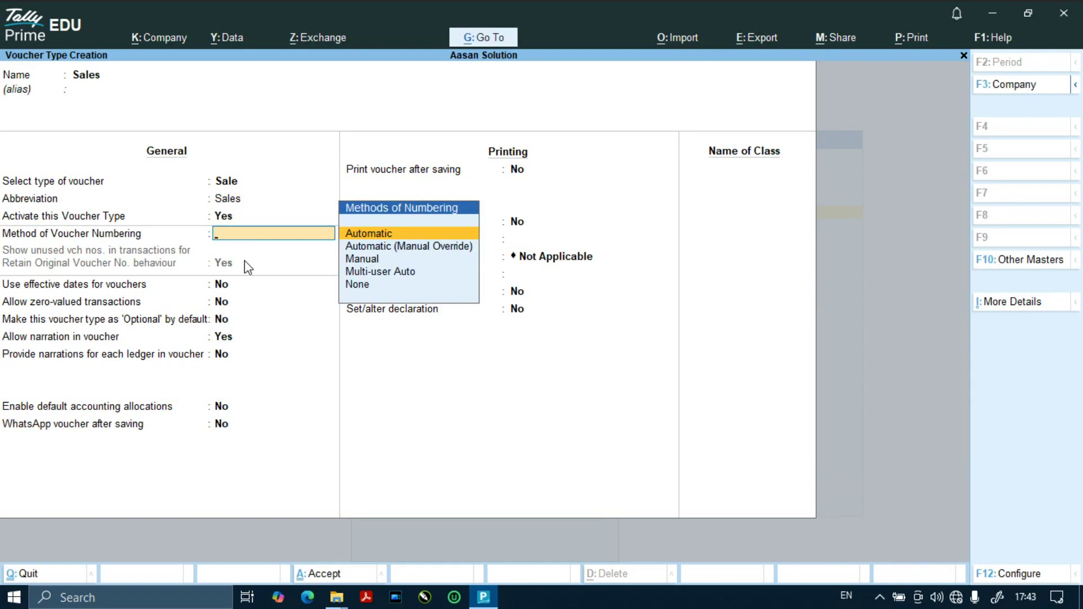
key("Down")
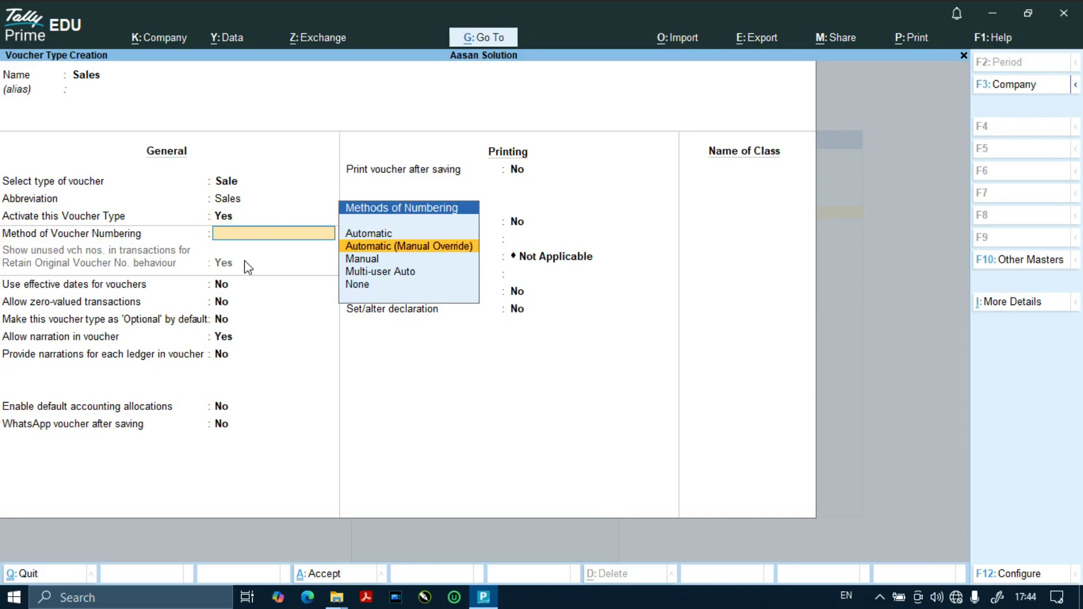
key("Return")
key("Return")
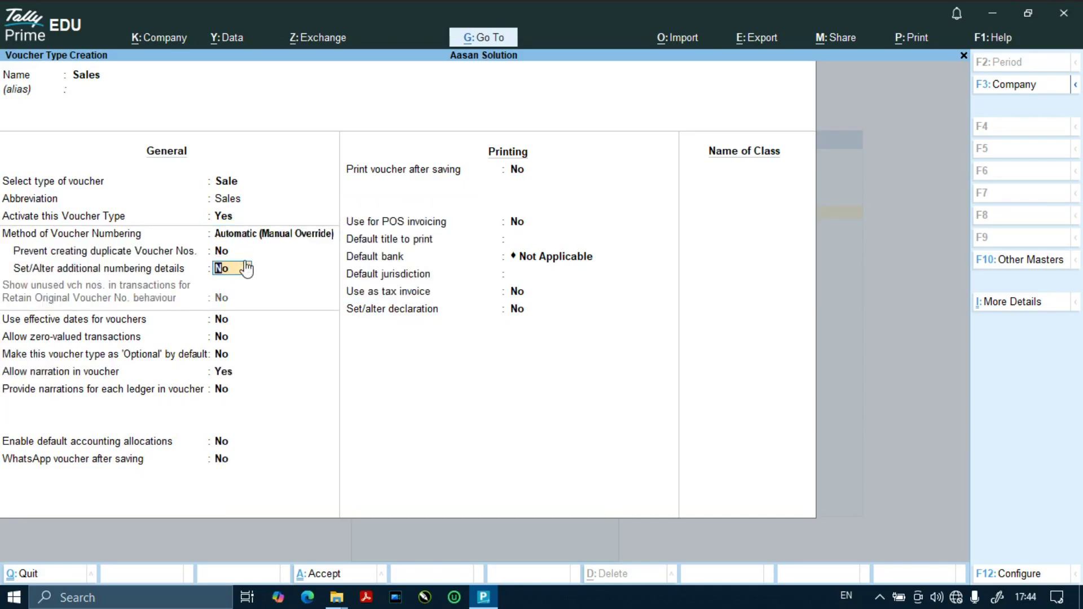
Enable additional numbering details and set starting number 1, numerical width 4 and zero prefilling to Yes.
key("y")
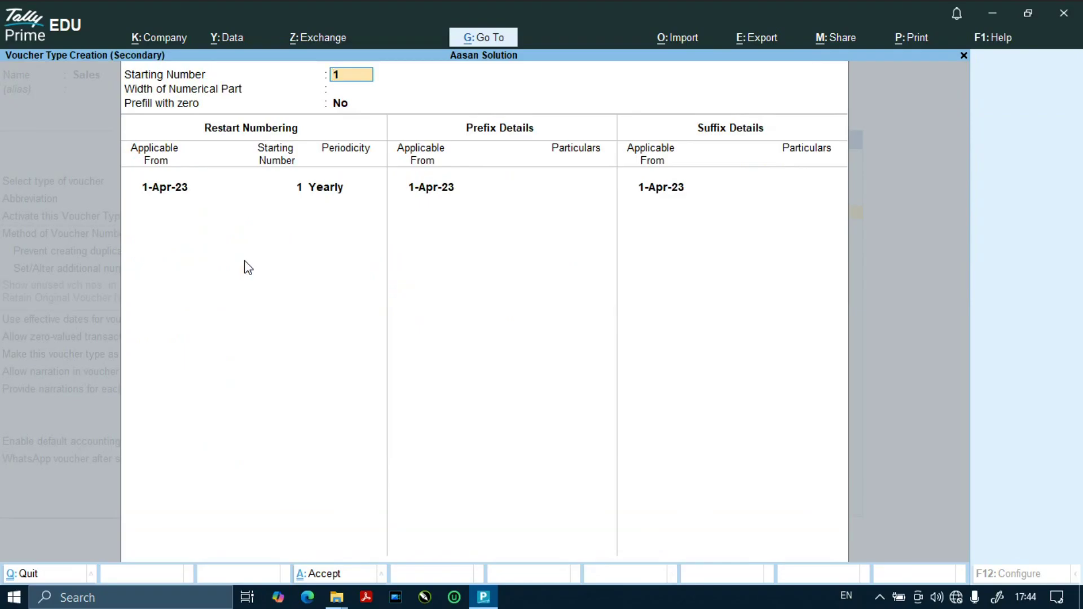
key("Return")
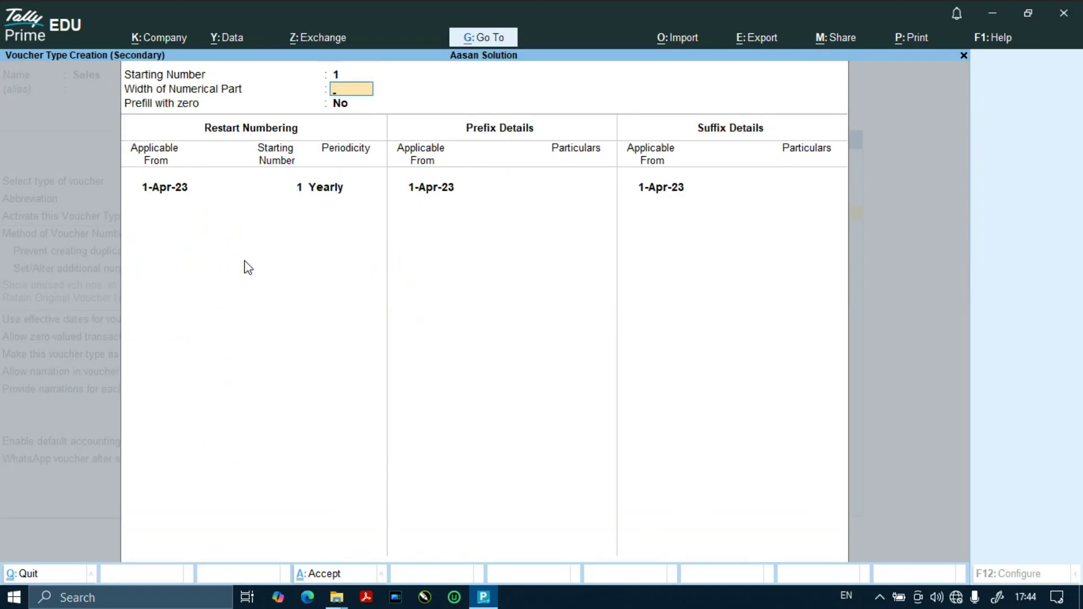
key("Up")
key("Return")
type("4")
key("Return")
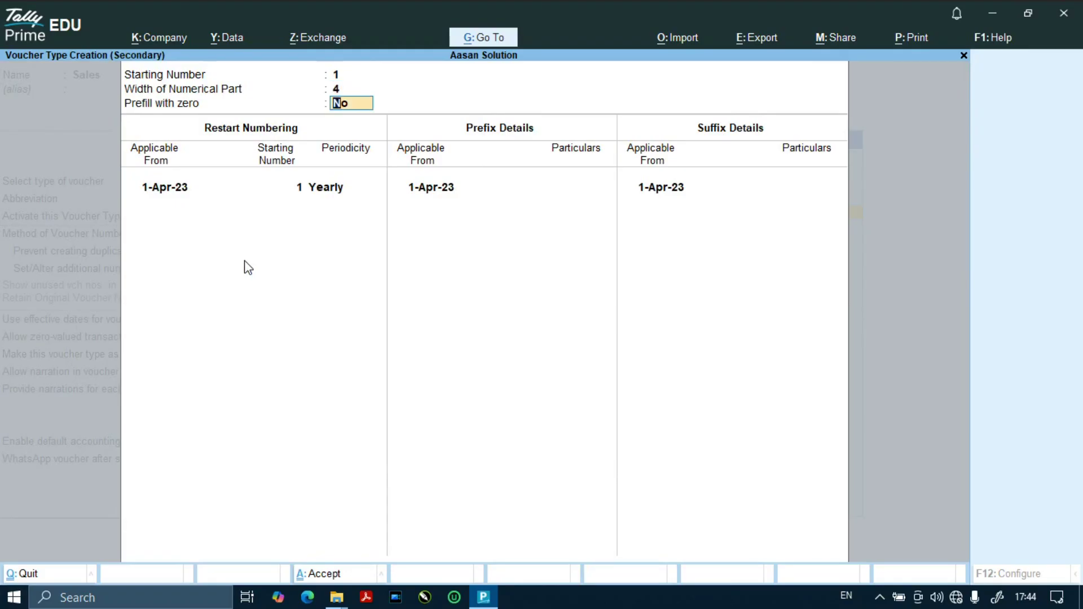
type("y")
key("Return")
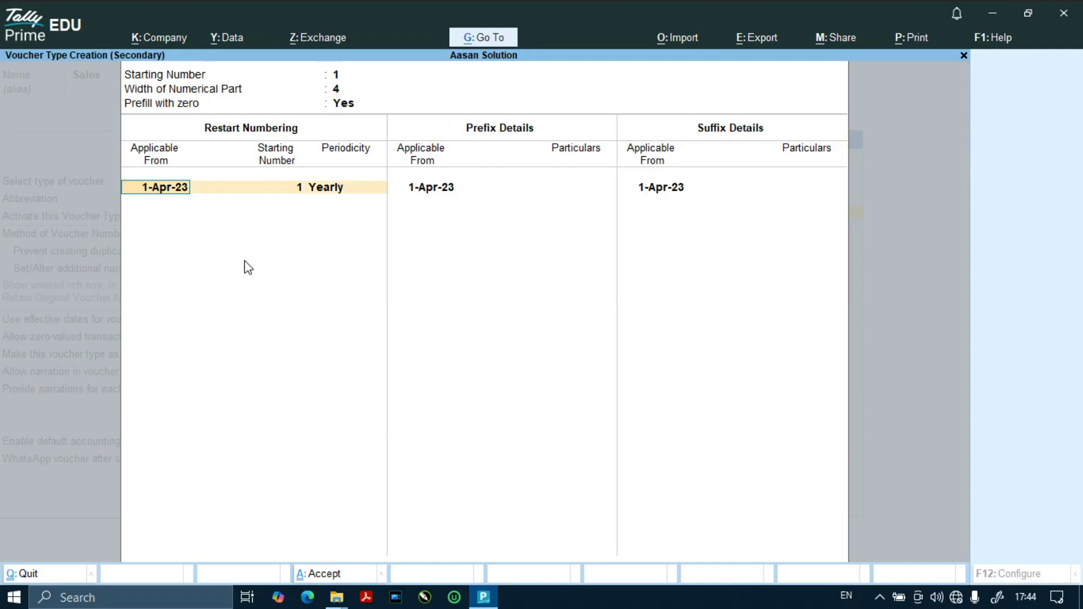
Set numbering to restart from 1-Apr-25 with starting number 1 and yearly periodicity.
type("1-4-25")
key("Return")
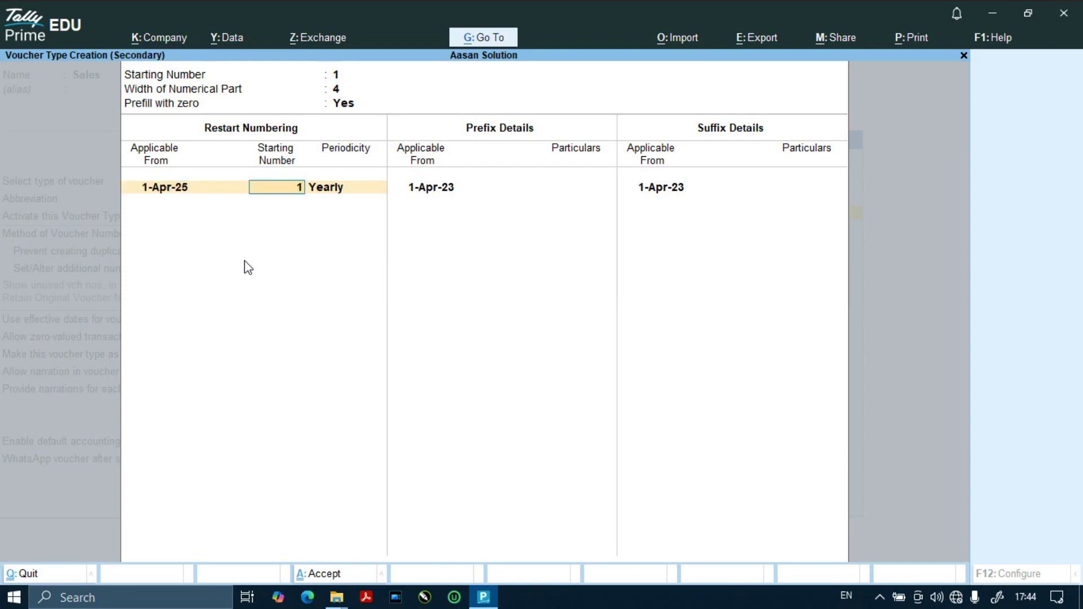
key("Return")
key("Return")
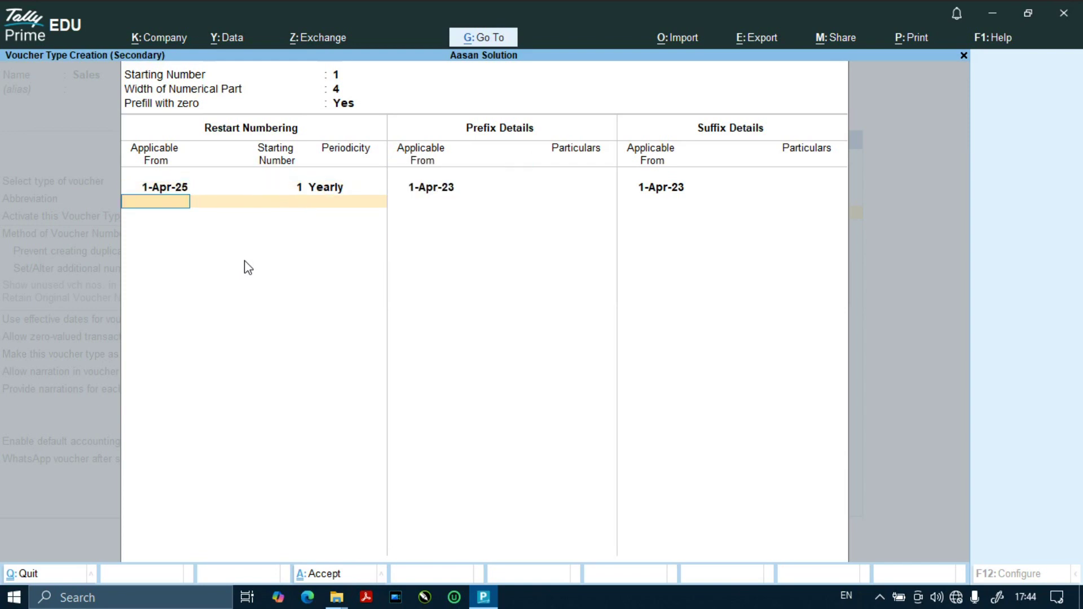
key("Return")
Add the prefix 25-26/ applicable from 1-Apr-25, clear the suffix date and accept the additional numbering details.
type("1.4.25")
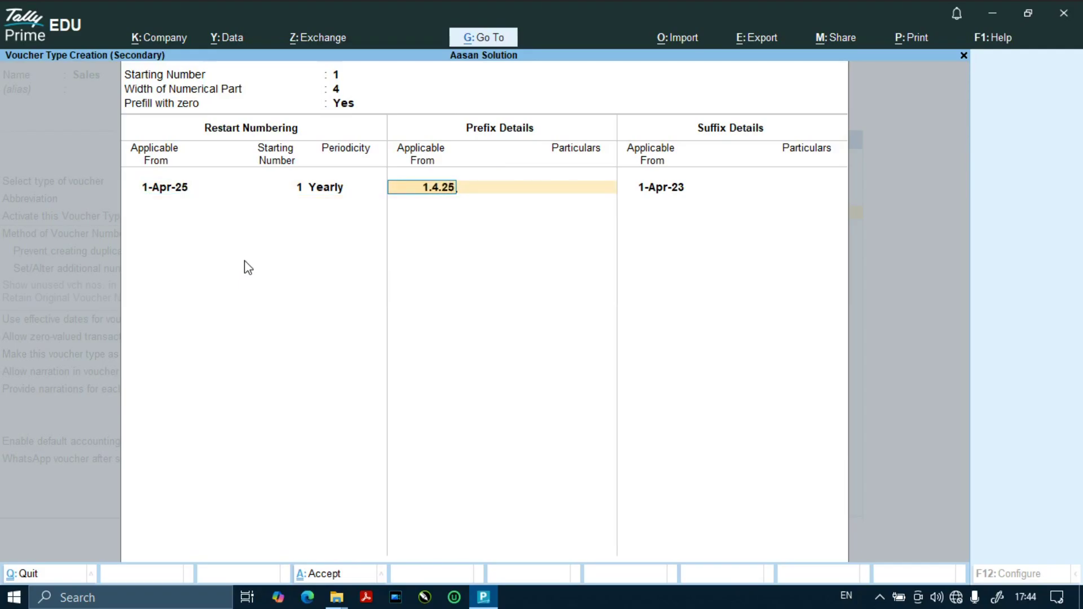
key("Return")
type("25-26")
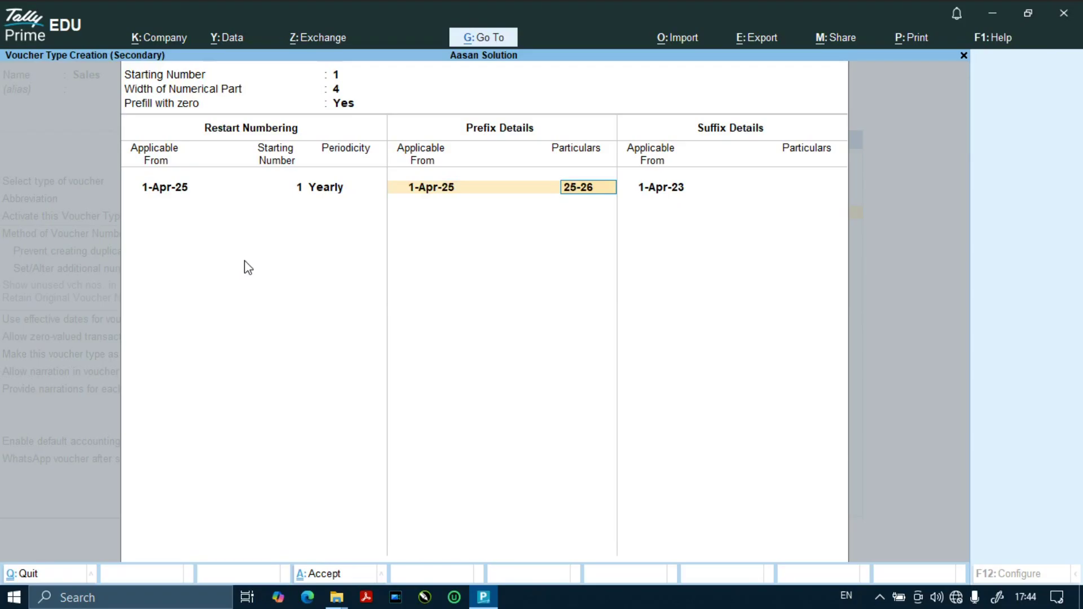
type("/")
key("Return")
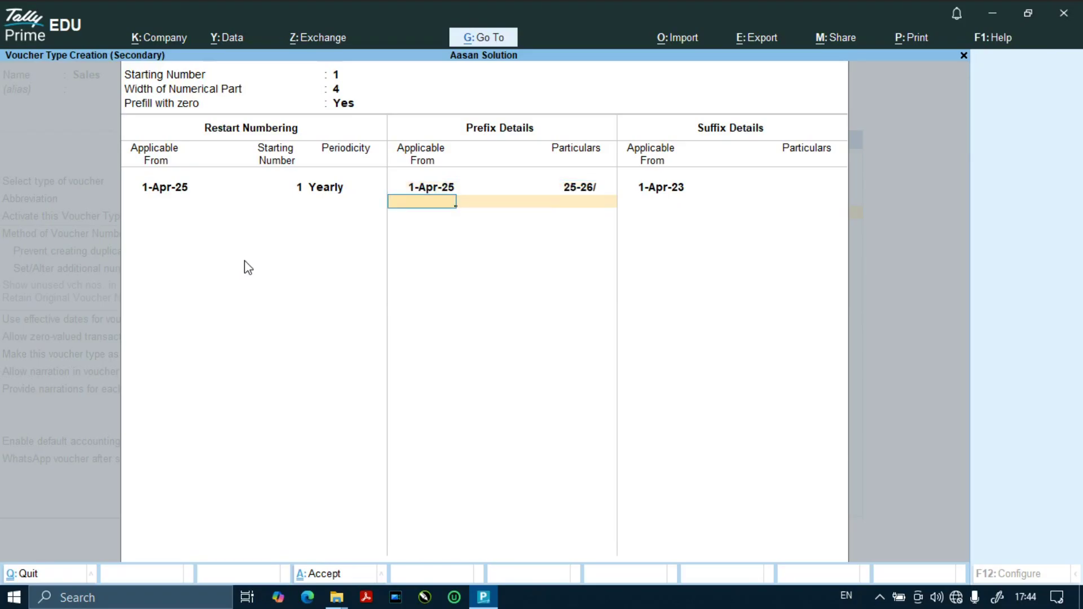
key("Return")
key("BackSpace")
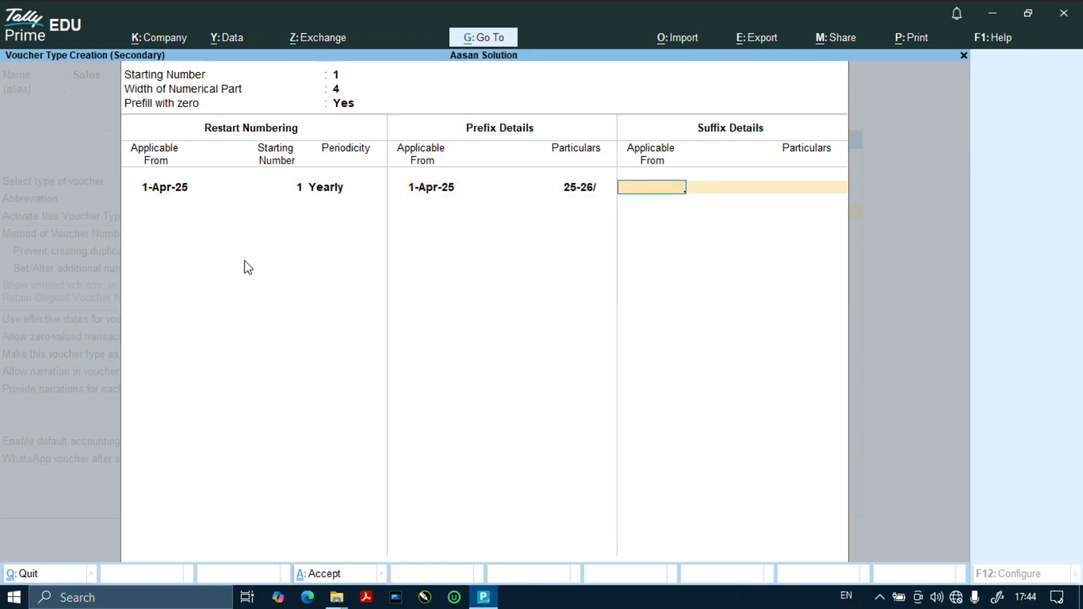
key("Return")
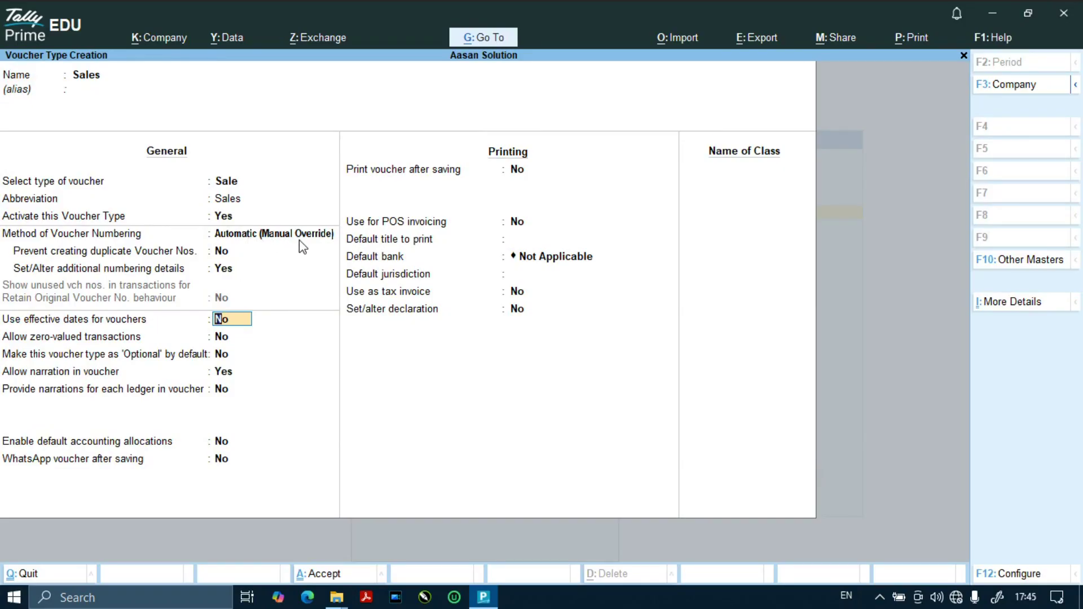
Save the Sales voucher type with its remaining general and printing options at their defaults, and return to the Gateway of Tally.
key("Return")
key("Return")
key("Return")
key("Return")
key("Return")
key("Return")
key("Return")
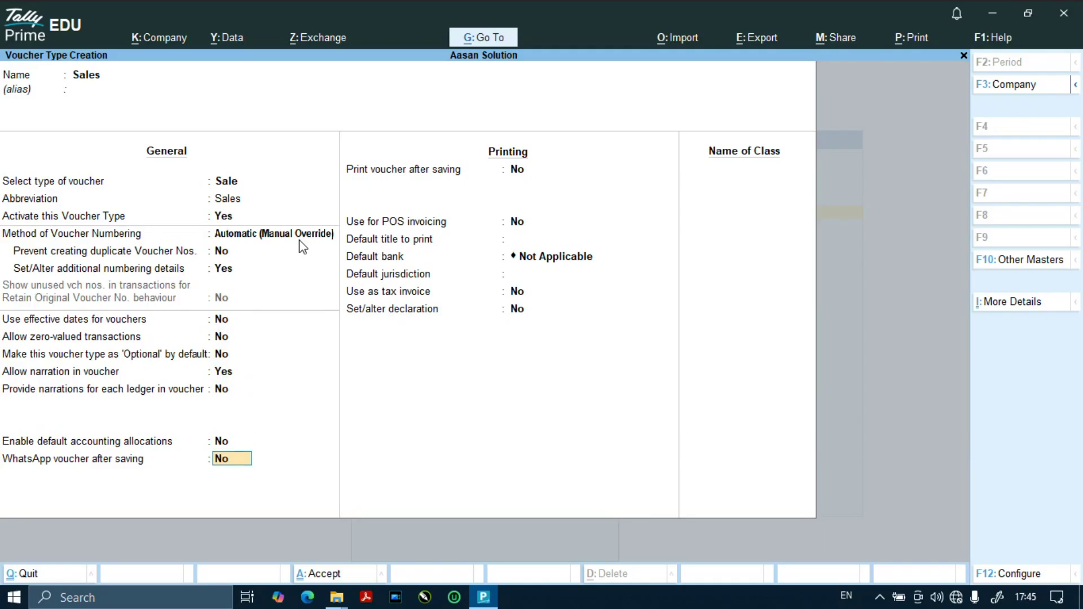
key("Return")
key("Return")
key("Return")
key("Return")
key("Return")
key("Return")
key("Return")
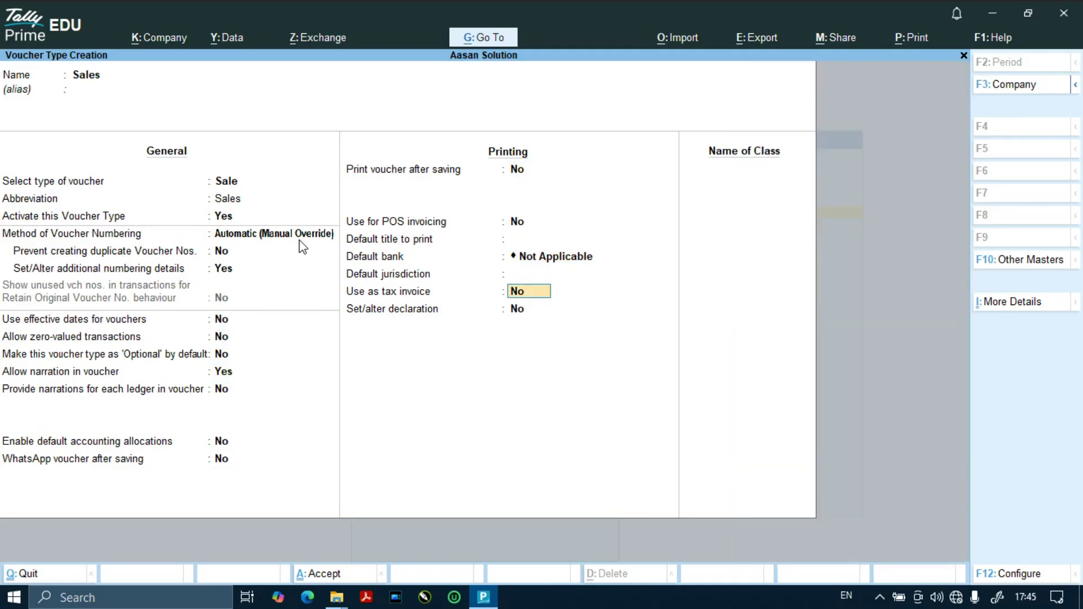
key("Return")
key("Return")
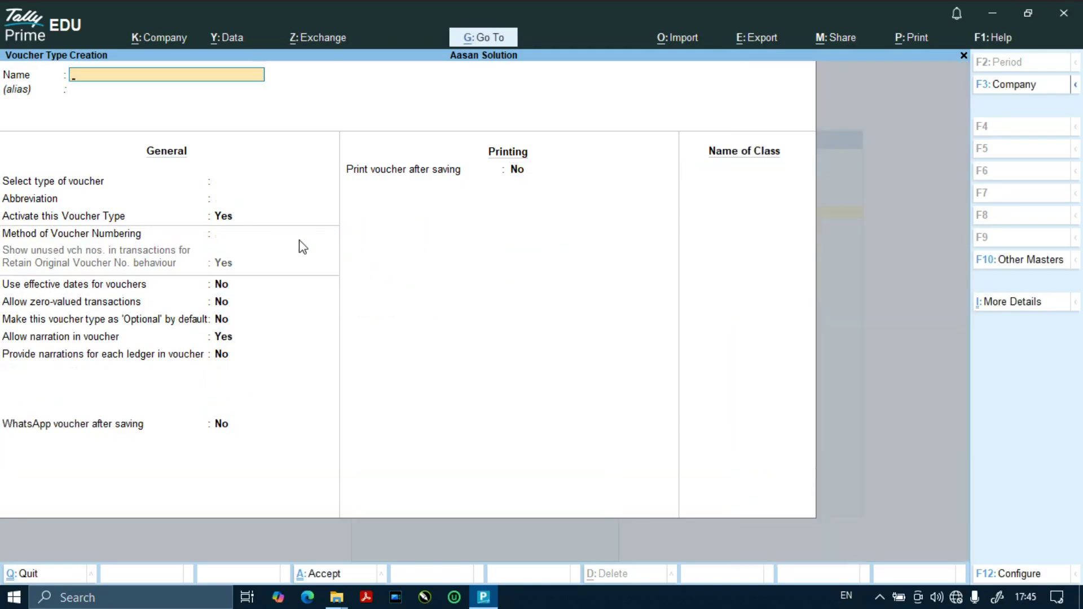
key("Escape")
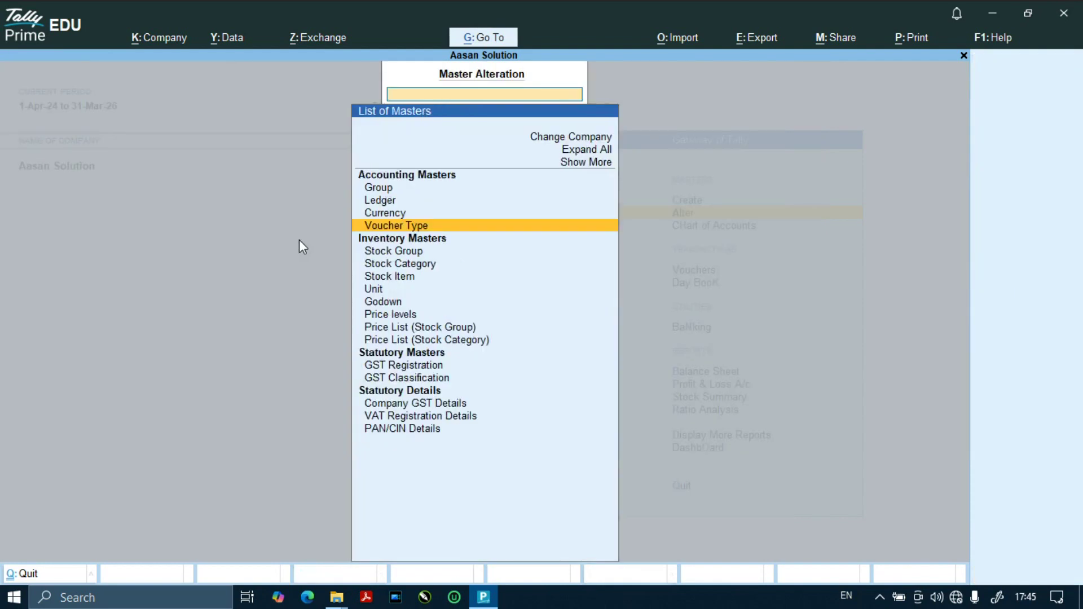
key("Escape")
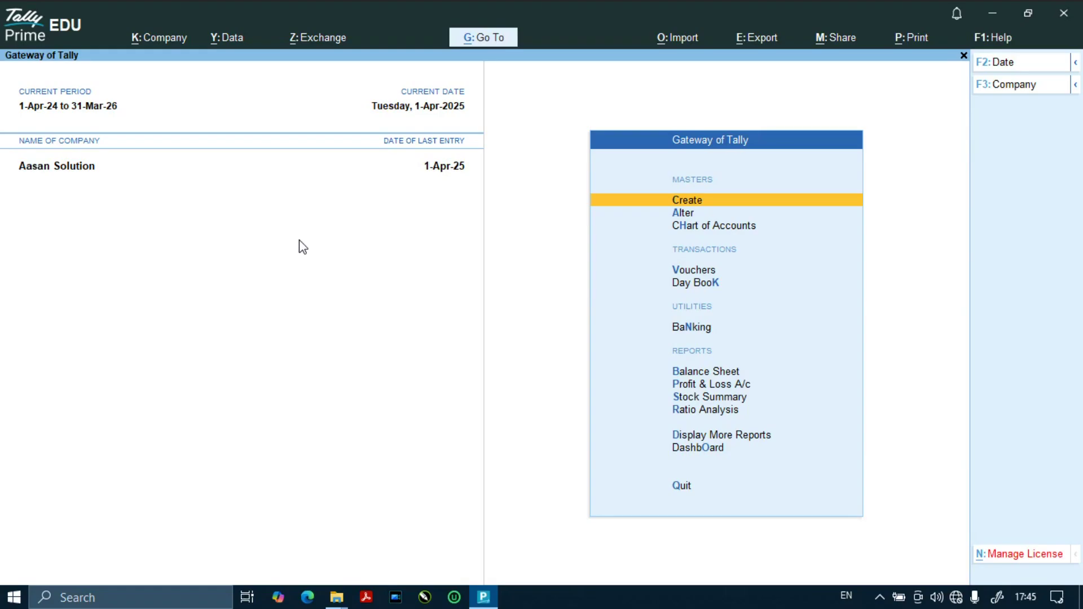
Start a sales voucher for Abcd Company Ltd with the Sales ledger, leaving dispatch details blank and ending the item list.
key("v")
key("F8")
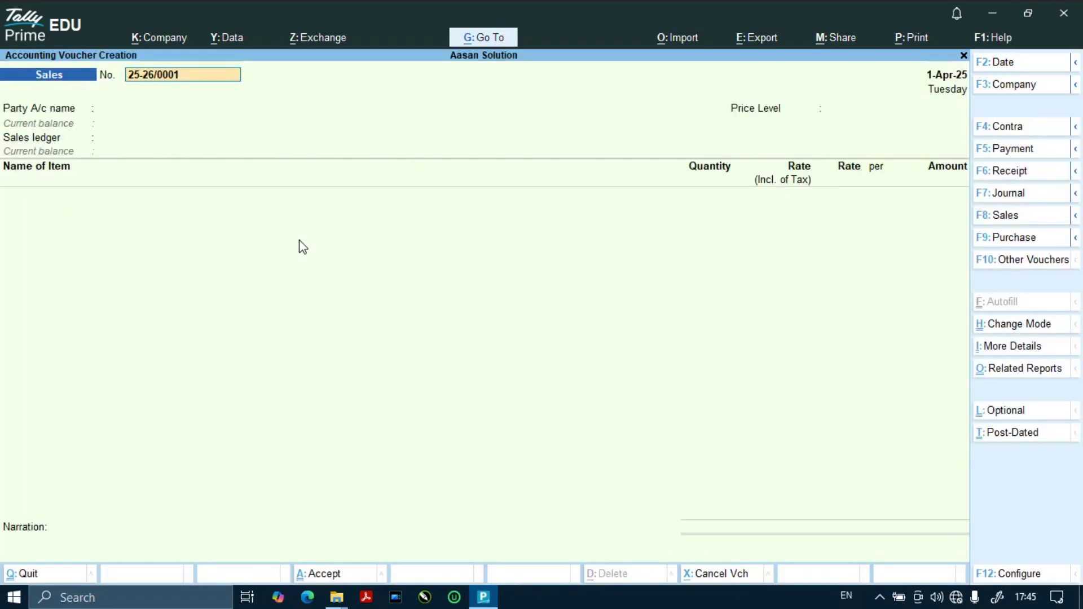
key("Return")
key("Return")
key("ctrl+a")
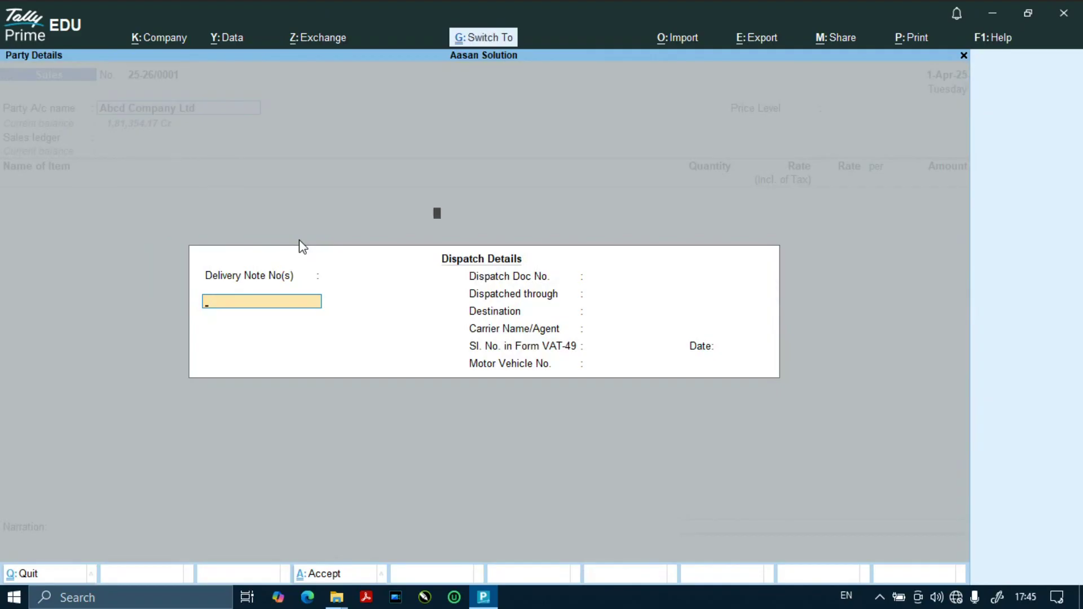
key("Return")
key("Return")
key("ctrl+a")
key("Return")
key("Return")
key("Return")
key("Return")
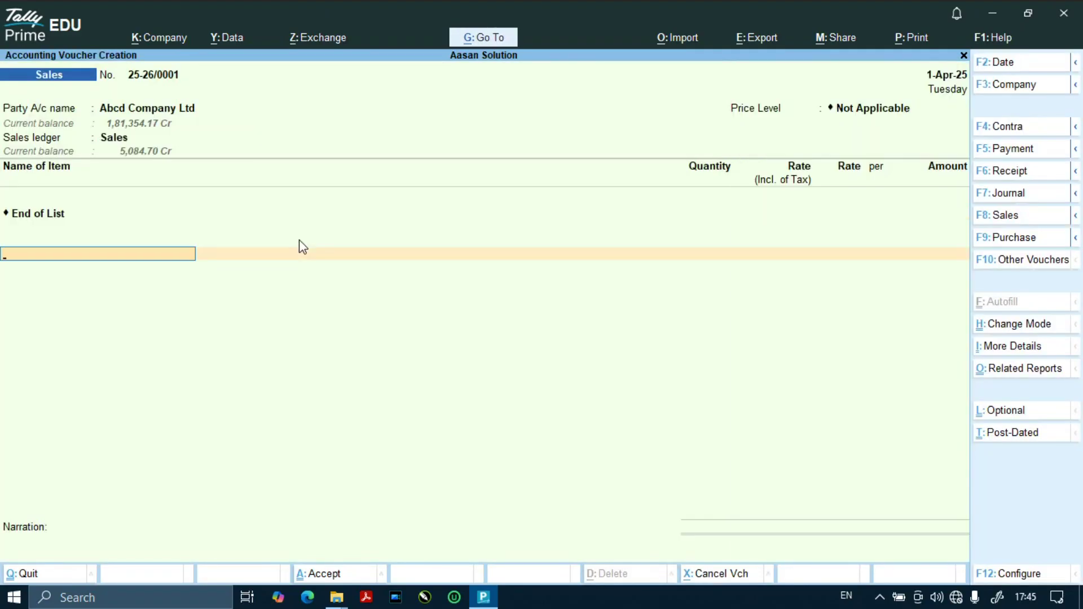
Add a Sales ledger line of 1,000 to the voucher and save it.
type("Sal")
key("Return")
key("Return")
type("1000")
key("Return")
key("Return")
key("Return")
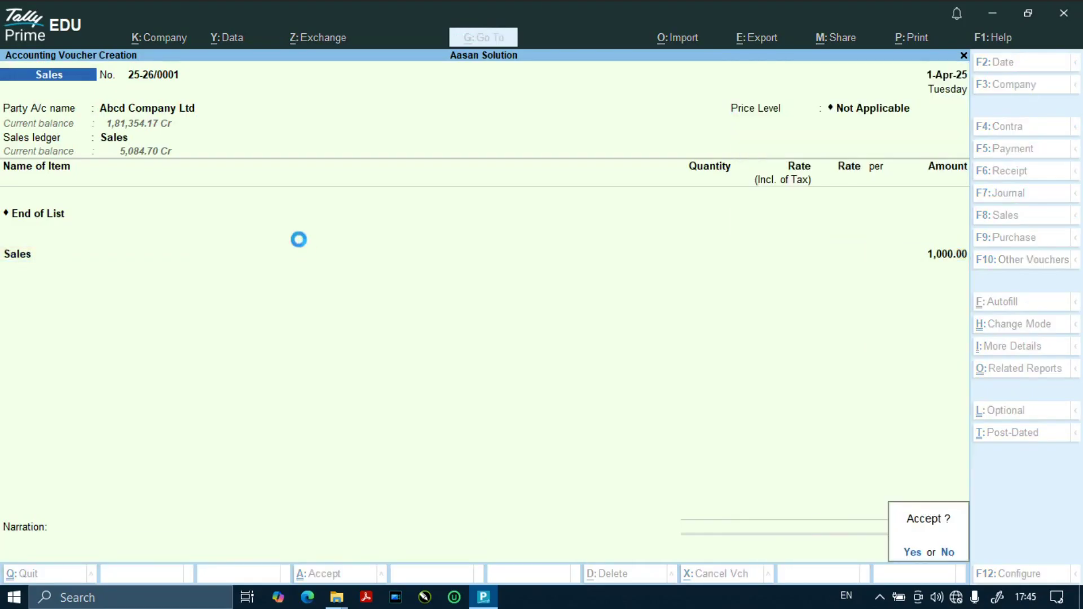
key("Return")
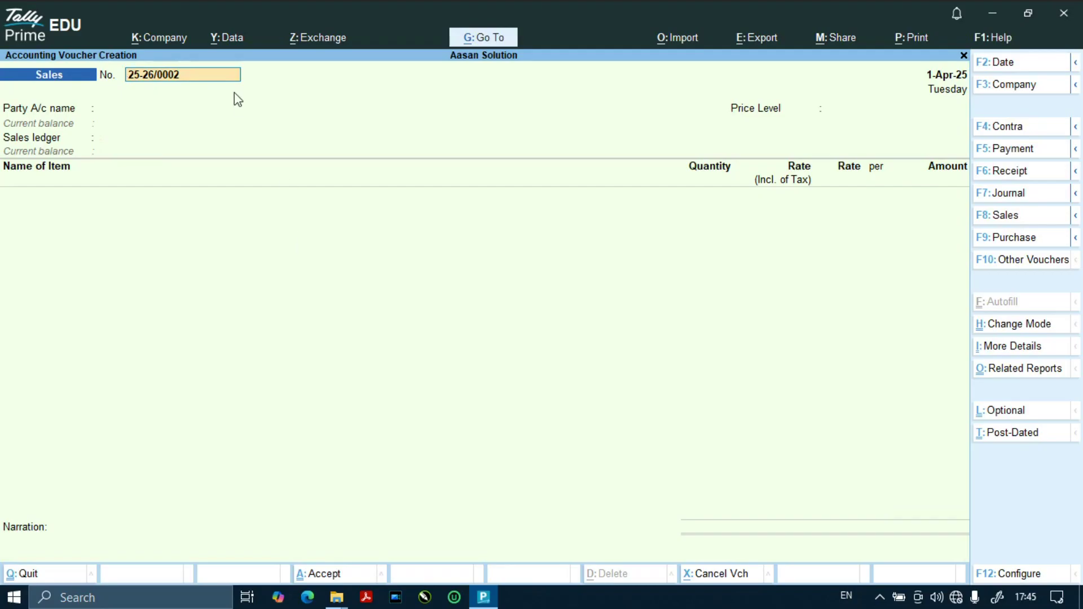
Start a second sales voucher for Abcd Company Ltd, accepting blank dispatch and default party details.
key("Return")
key("Return")
key("ctrl+a")
key("Return")
key("ctrl+a")
key("Return")
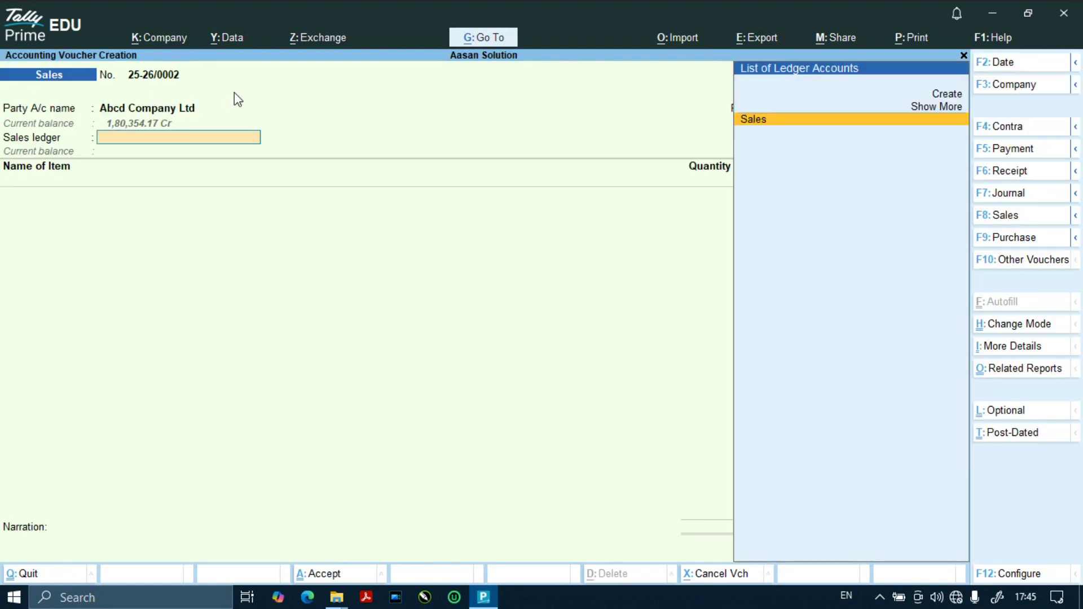
Choose the Sales ledger, add a Sales line of 5,000 without items, and save the second voucher.
type("Sales")
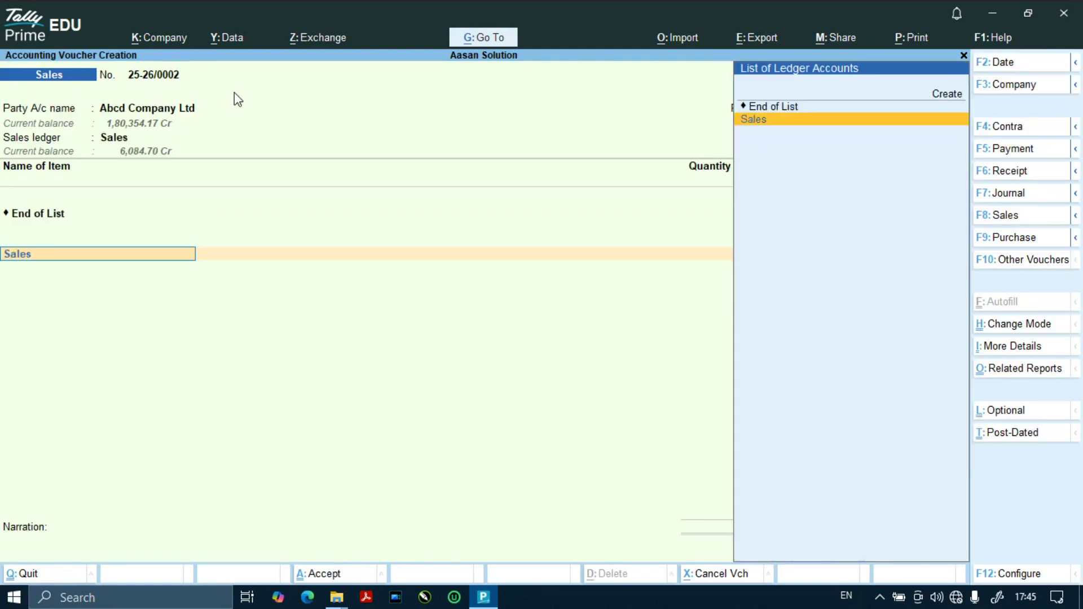
key("Return")
type("5000")
key("Return")
key("Return")
key("Return")
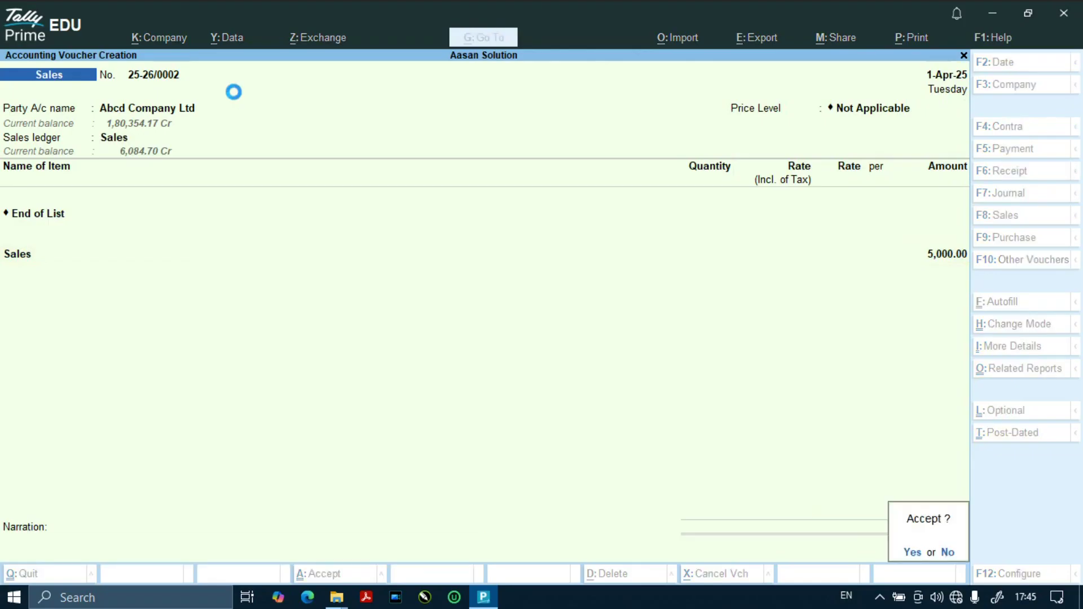
key("Return")
Leave voucher creation and examine the voucher numbers in the April 2025 register of sale vouchers.
key("Escape")
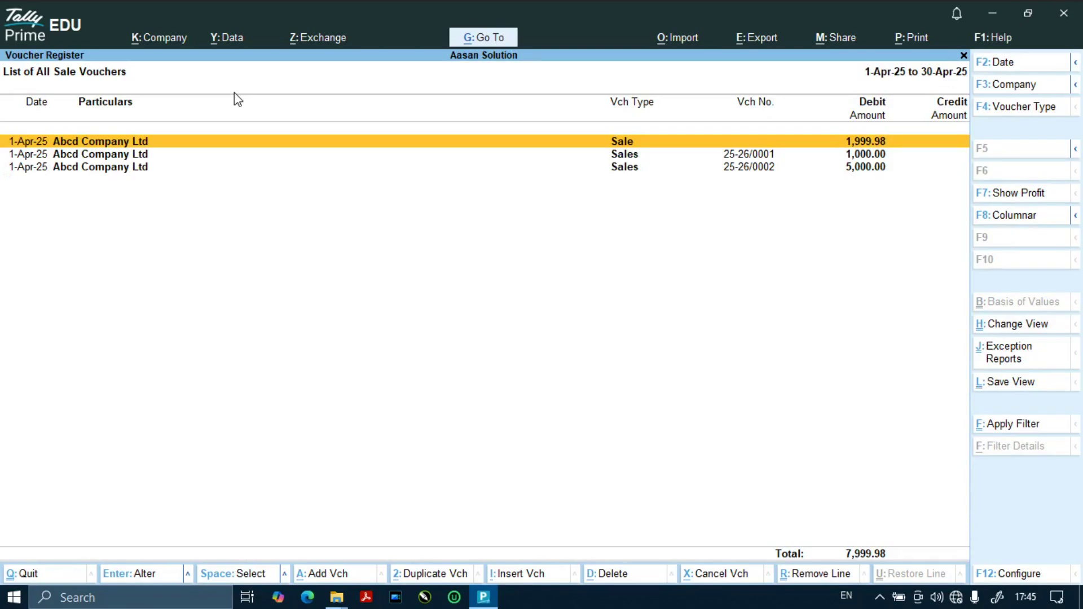
key("Down")
key("Down")
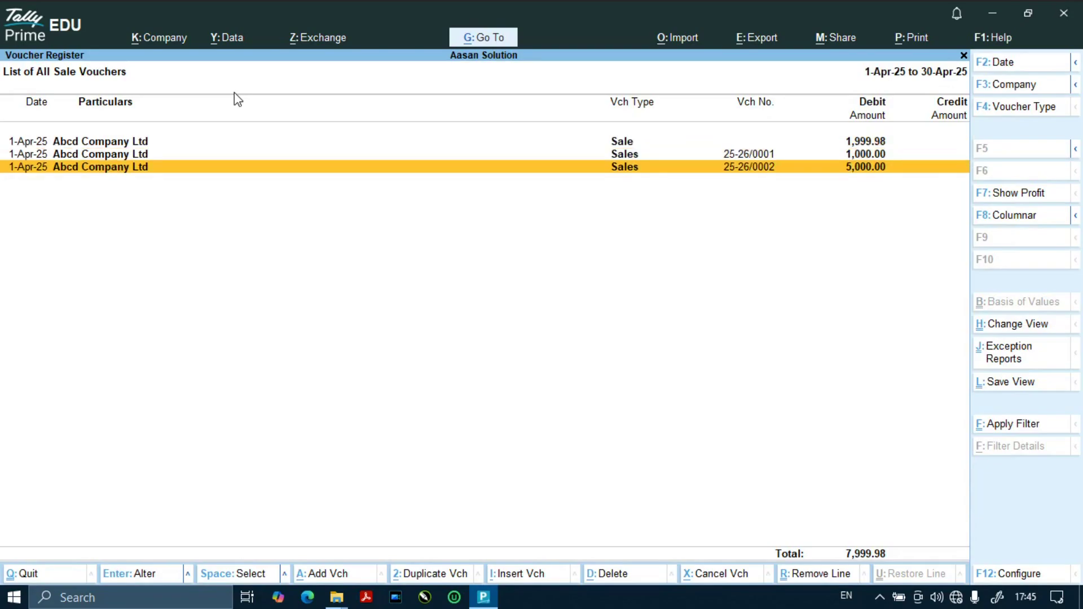
key("Up")
key("Up")
key("Down")
key("Down")
key("Up")
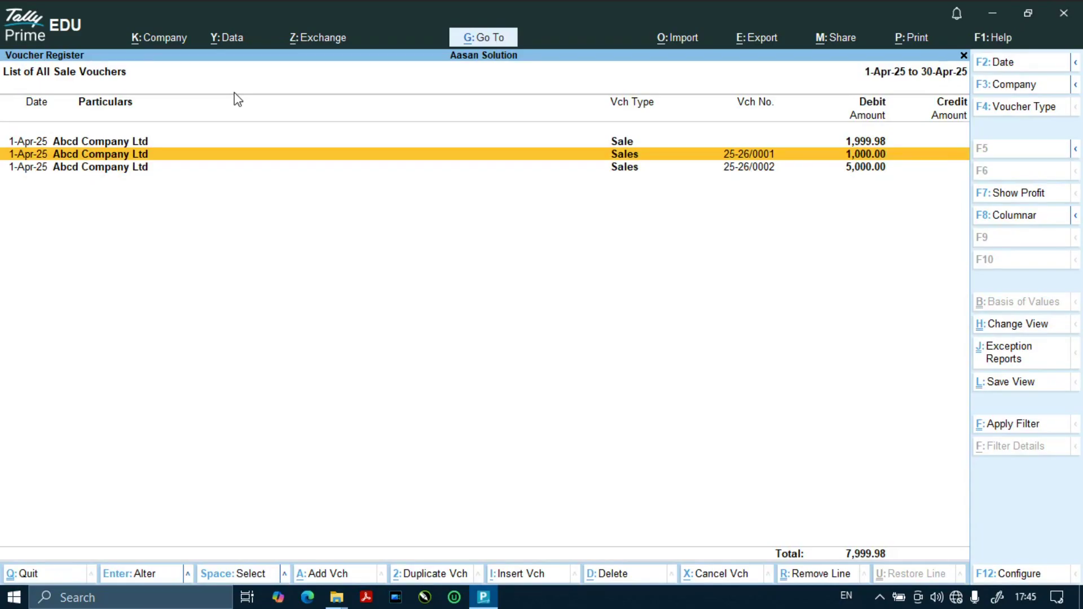
Delete the 1,000 sales voucher numbered 25-26/0001 from the April 2025 sale vouchers register.
key("alt+d")
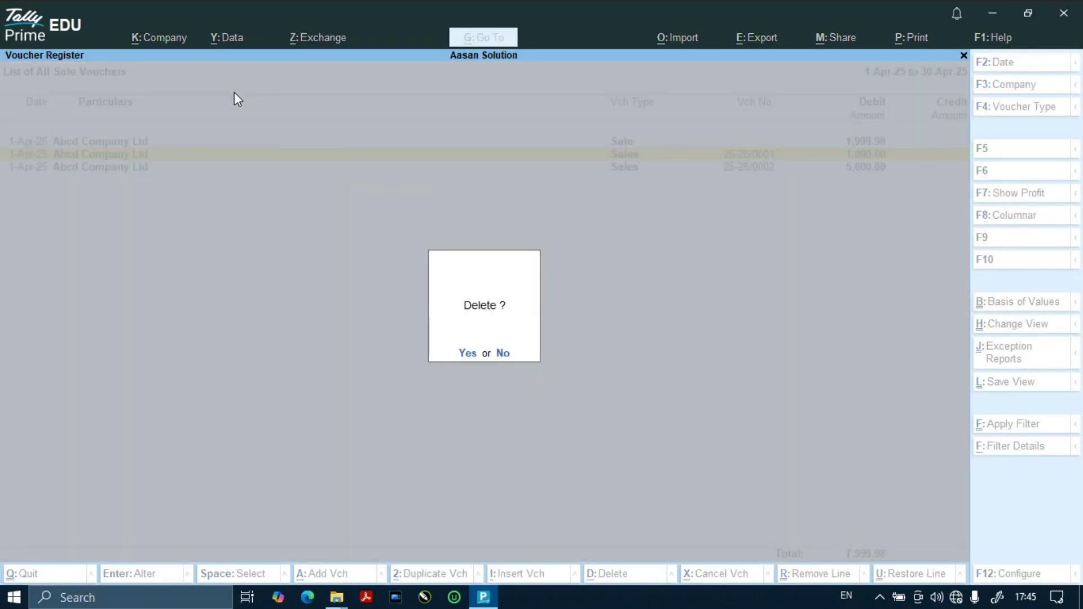
key("y")
key("Down")
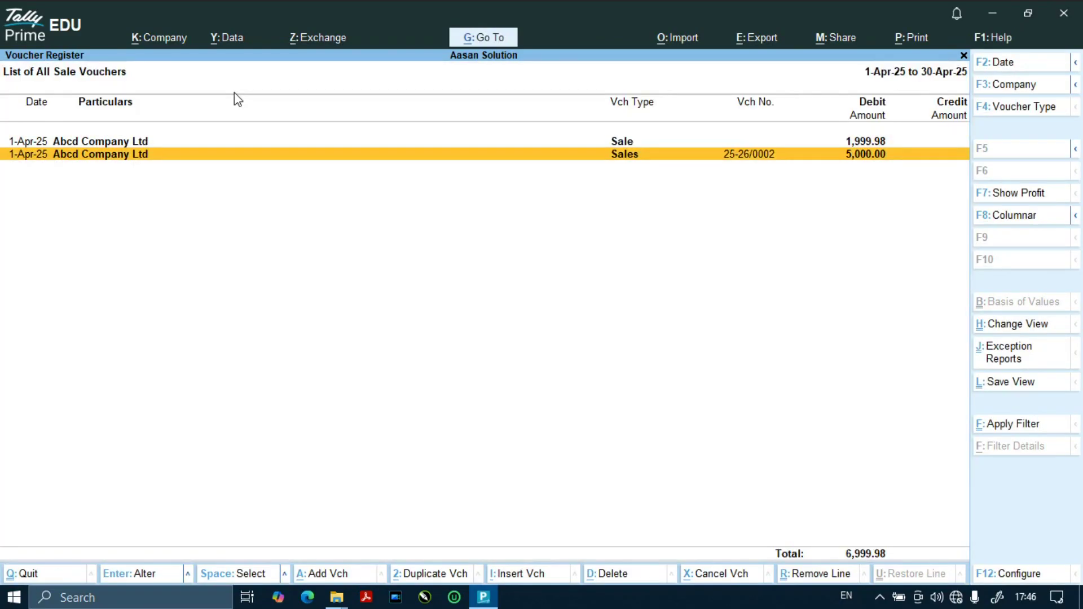
Add a new Sales voucher from the register and set its voucher number to 25-26/0001.
key("alt+a")
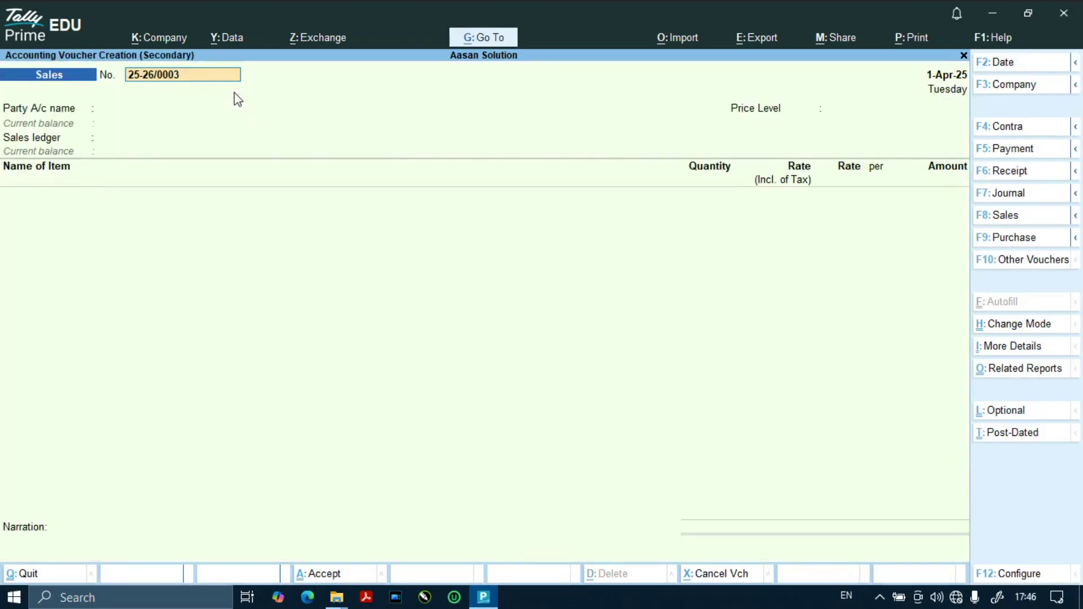
key("BackSpace")
type("1")
key("Return")
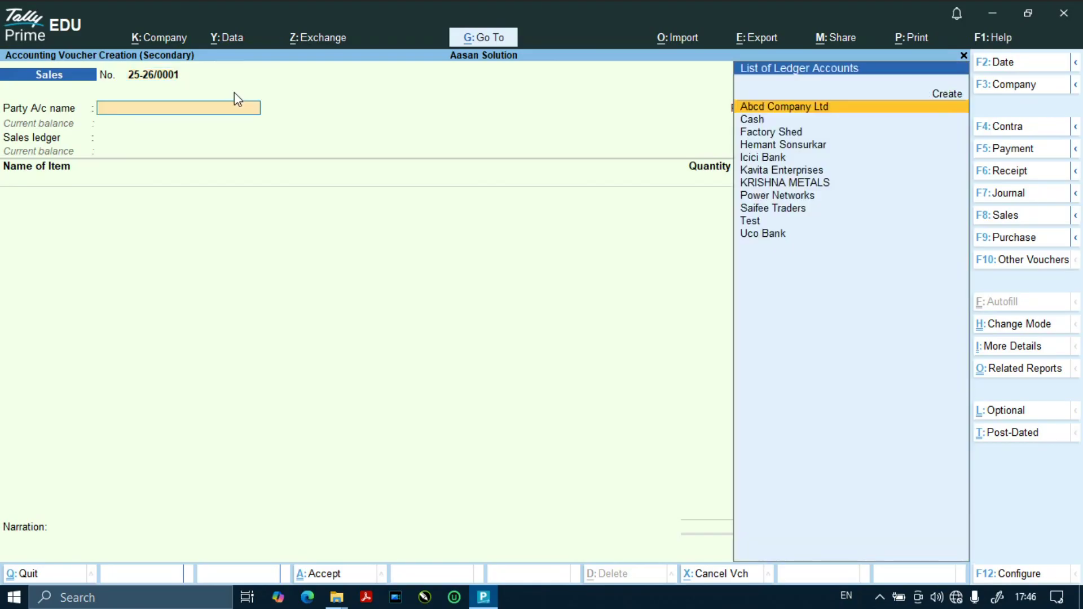
Select Abcd Company Ltd as the party, accept blank dispatch and default party details, and choose the Sales ledger.
key("Return")
key("Return")
key("Return")
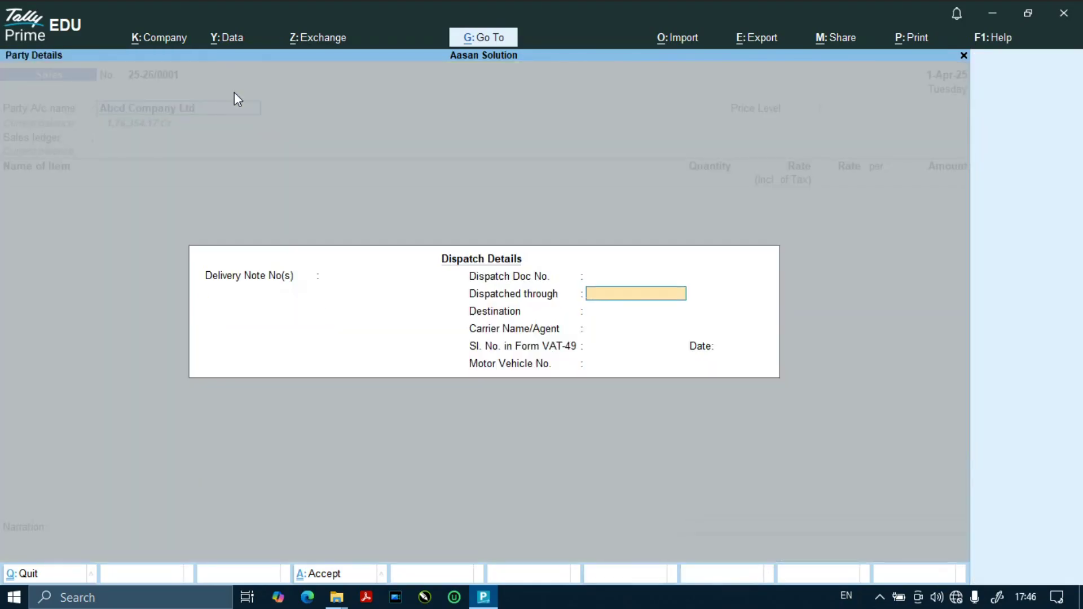
key("ctrl+a")
key("Return")
key("ctrl+a")
key("Return")
key("Return")
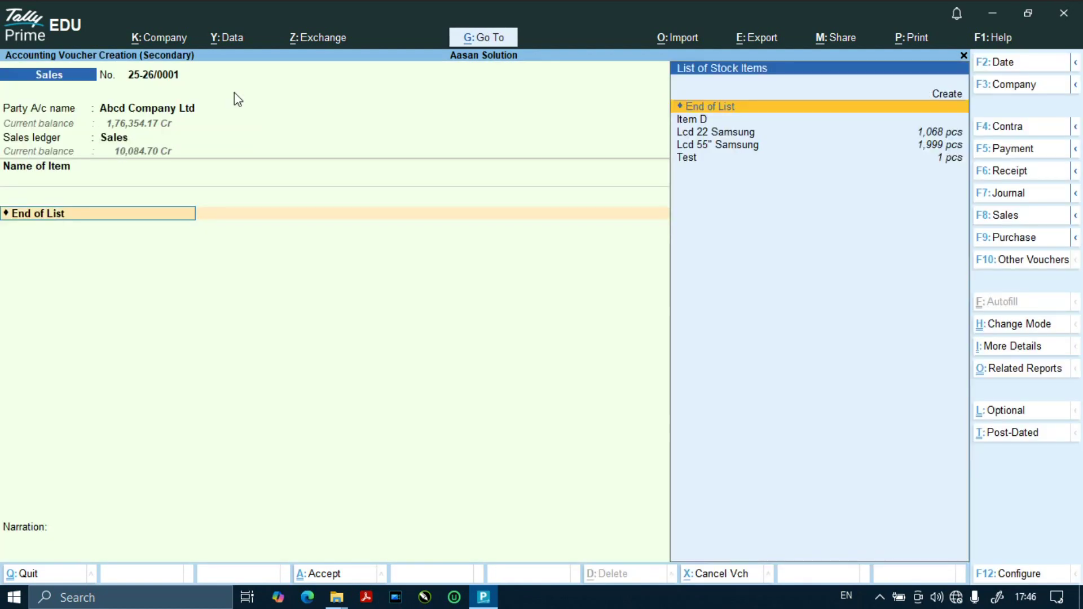
Skip the stock items, add a Sales ledger line of 1,000, and save the voucher with no narration.
key("Return")
type("Sales")
key("Return")
key("Return")
type("1000")
key("Return")
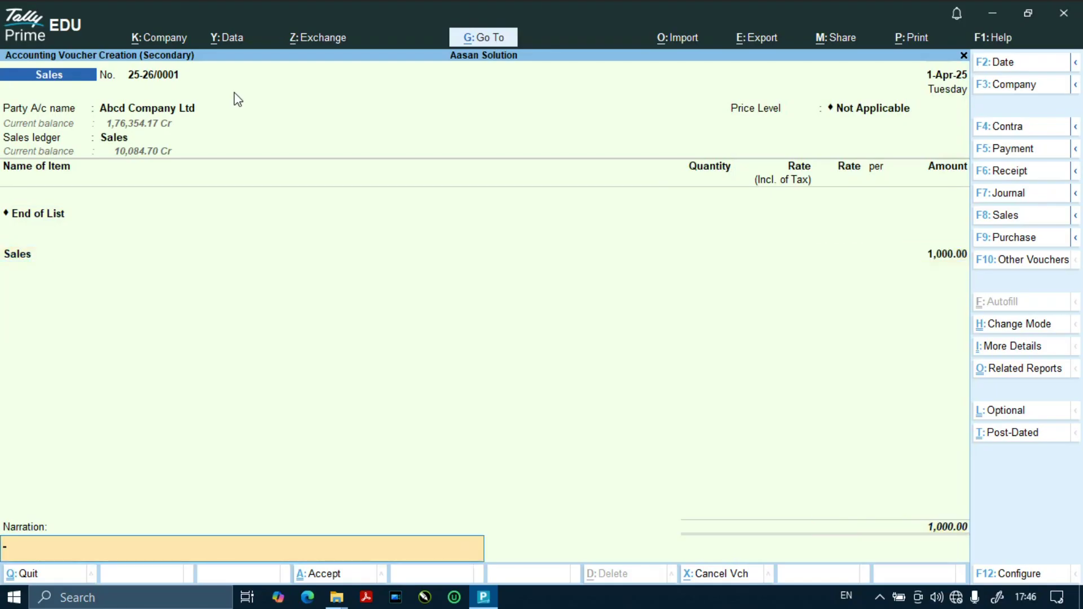
key("Return")
key("Return")
Open the 5,000 sales voucher for alteration and save it again with the number 25-26/0002.
key("Return")
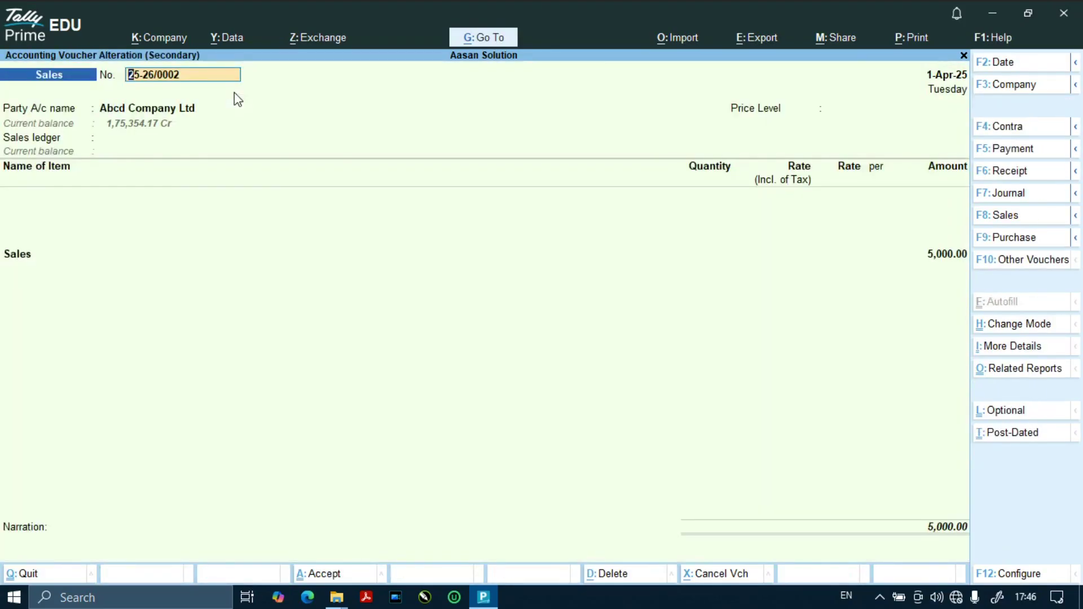
key("BackSpace")
key("ctrl+a")
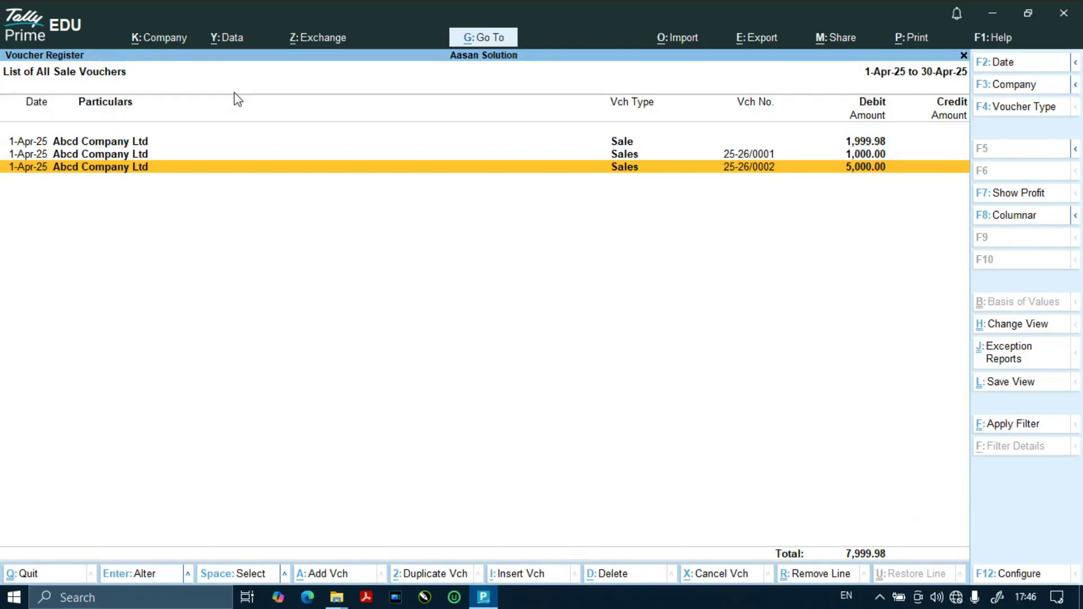
key("Up")
key("Down")
key("alt+a")
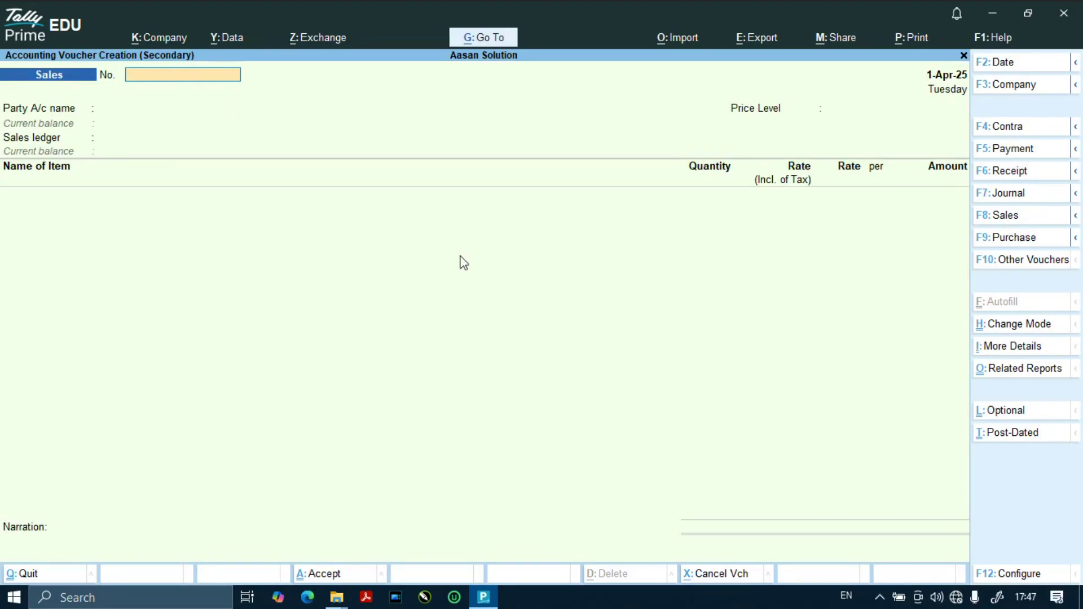
key("Escape")
Close the sale vouchers register and its parent reports to return to the Gateway of Tally.
key("Escape")
key("Escape")
key("Escape")
key("Escape")
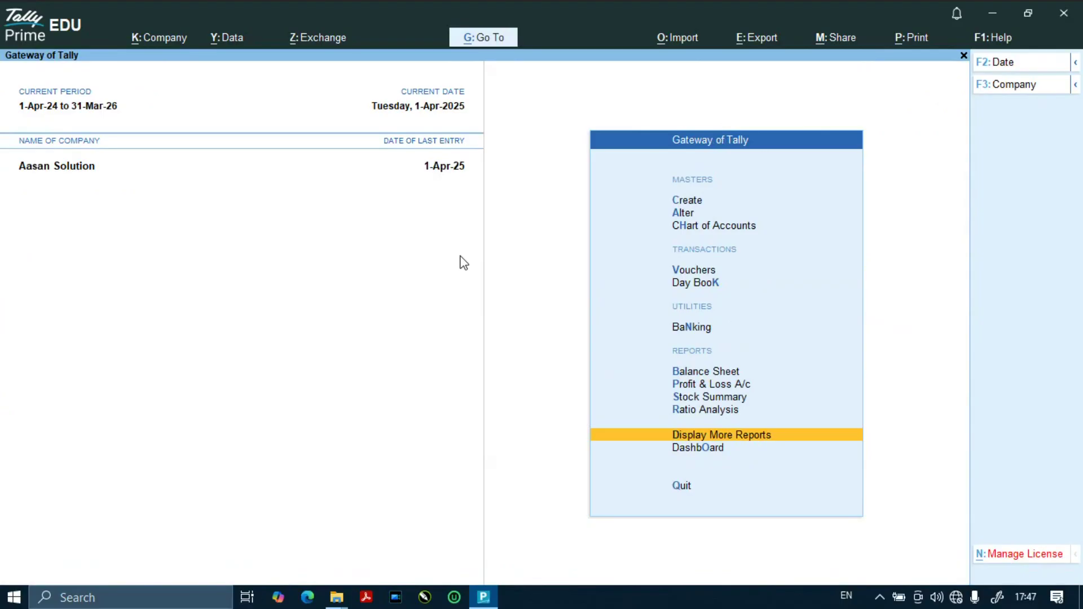